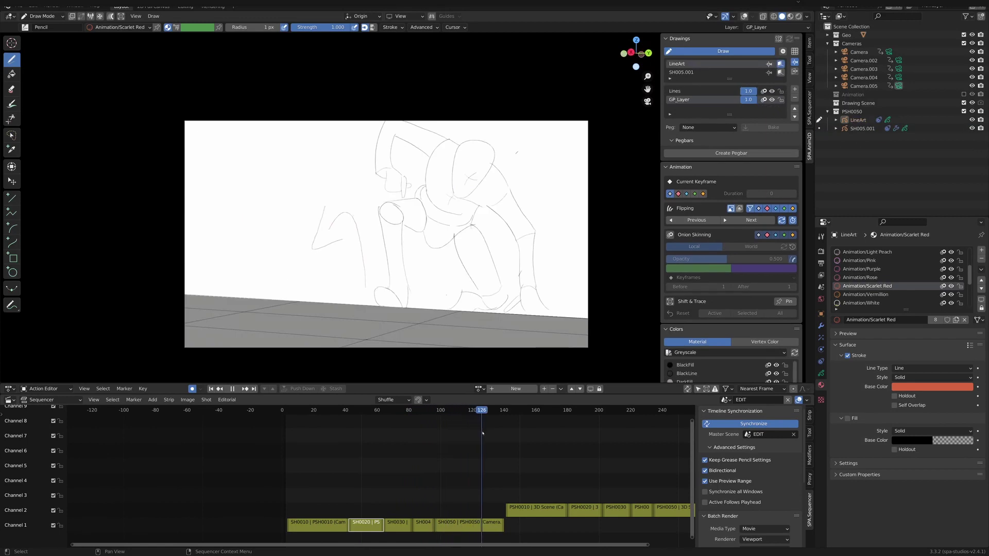
Play and scrub the edit to preview the shots around PSH0050
scroll(501, 444, down, 3)
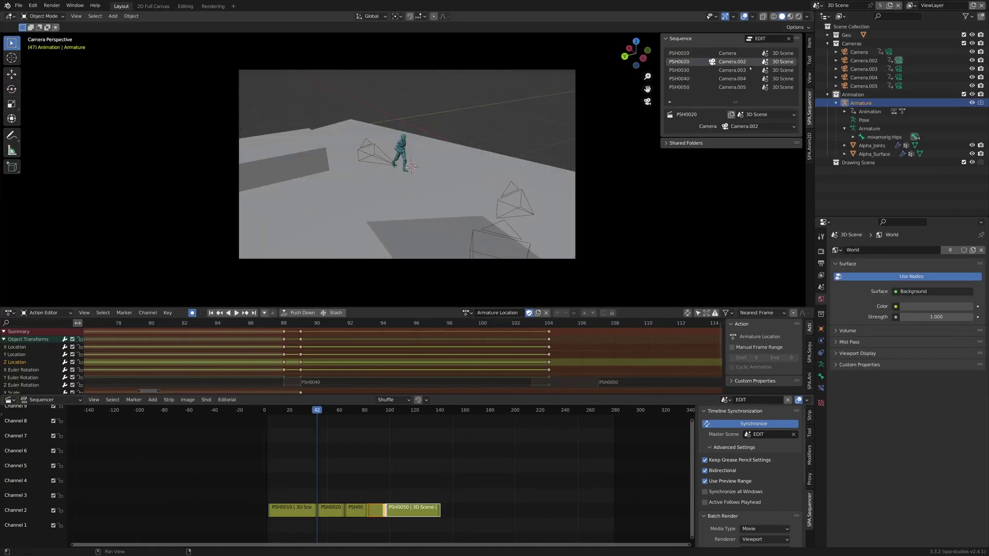
key(space)
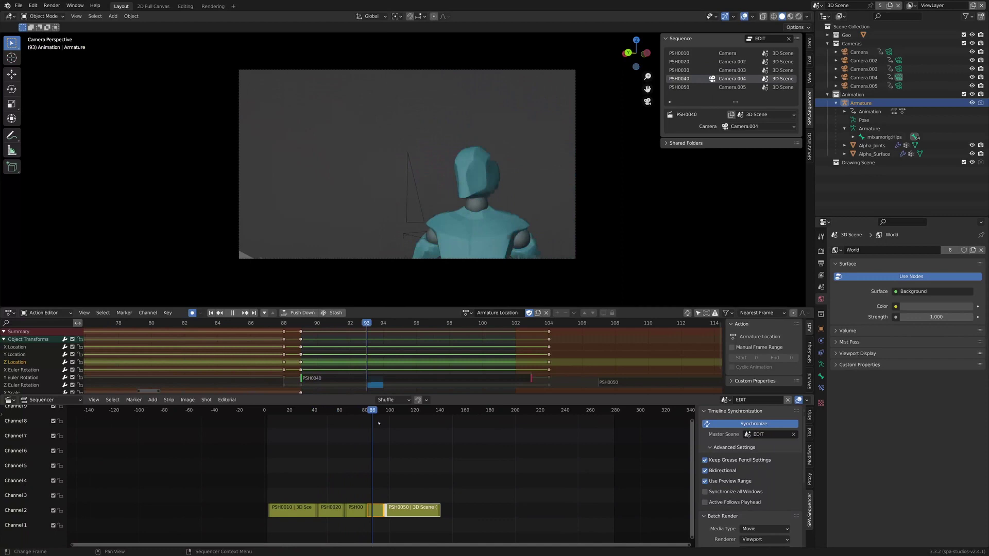
mouse_move(392, 423)
mouse_down()
mouse_move(404, 424)
mouse_move(385, 425)
mouse_up()
Shift PSH0050's animation earlier and slide its strip later, then undo the strip move
mouse_move(361, 379)
mouse_down()
mouse_move(325, 379)
mouse_move(371, 379)
mouse_move(315, 379)
mouse_move(341, 378)
mouse_up()
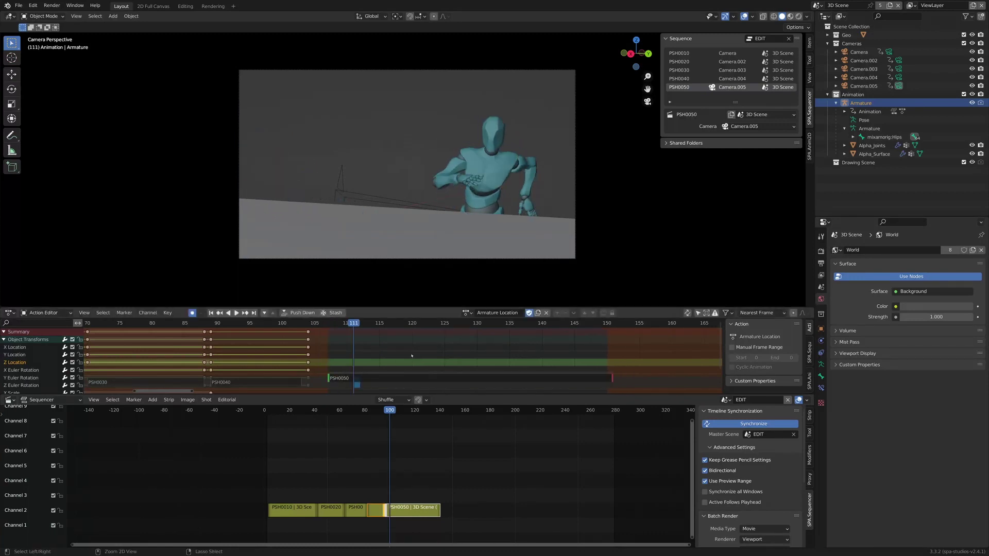
mouse_move(413, 508)
mouse_down()
mouse_move(433, 509)
mouse_move(408, 508)
mouse_move(411, 494)
mouse_move(401, 494)
mouse_up()
mouse_move(394, 422)
mouse_down()
mouse_move(365, 419)
mouse_move(386, 419)
mouse_up()
key(ctrl+z)
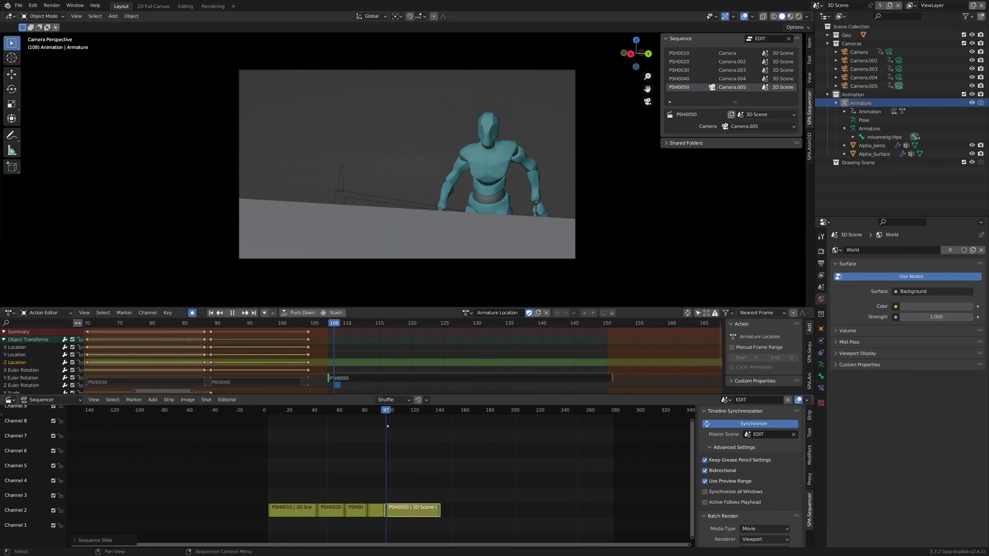
Offset the PSH0050 shot by -12 frames, checking the result around frame 99
drag(379, 372, 456, 375)
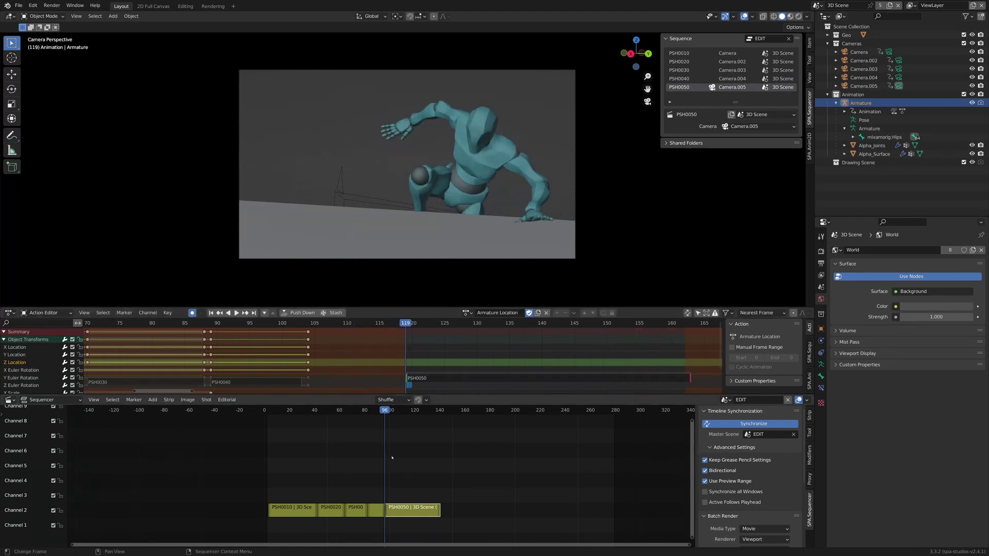
drag(381, 414, 400, 413)
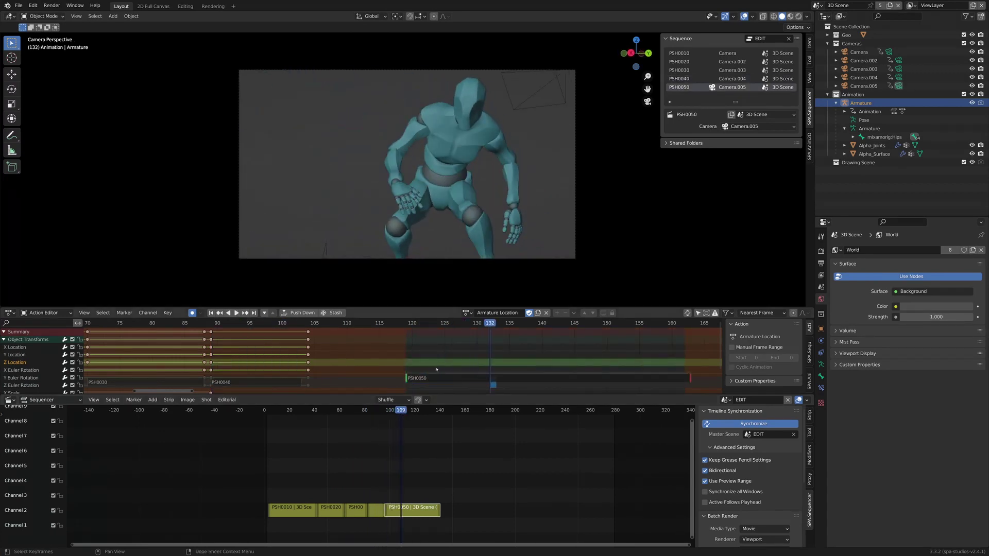
drag(433, 379, 354, 379)
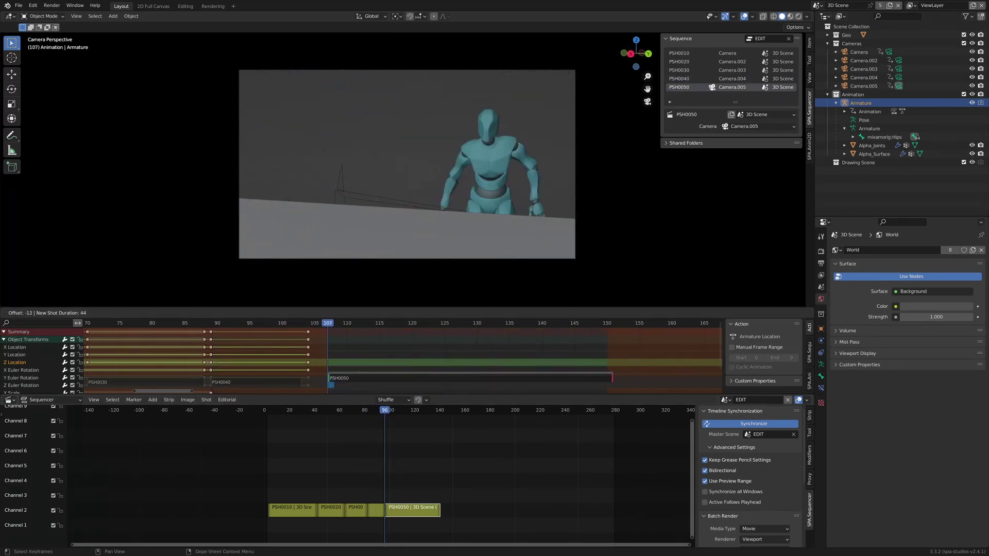
Confirm the -12 offset, then try Camera.003 for PSH0020 and revert to Camera.002
click(391, 412)
drag(391, 412, 302, 422)
scroll(302, 422, up, 6)
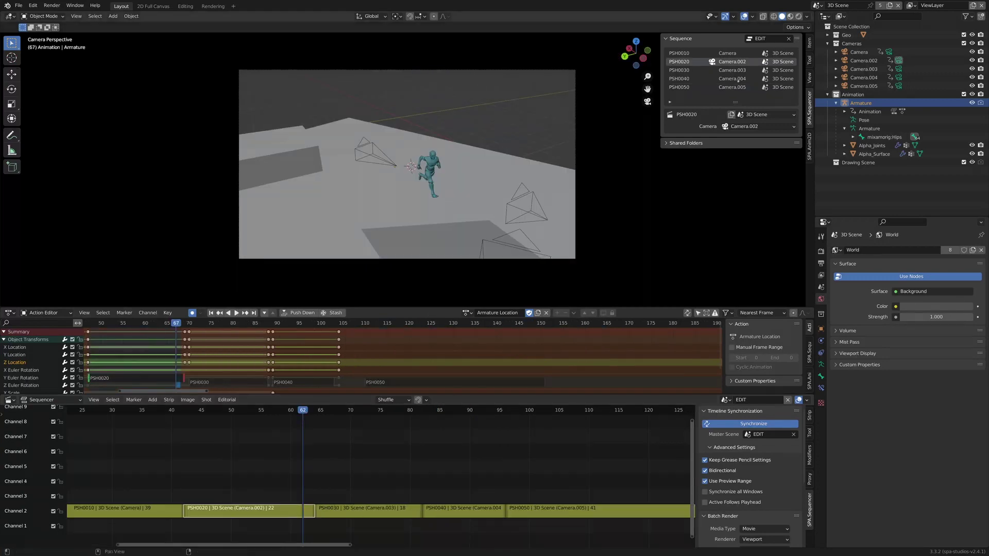
click(772, 127)
click(771, 153)
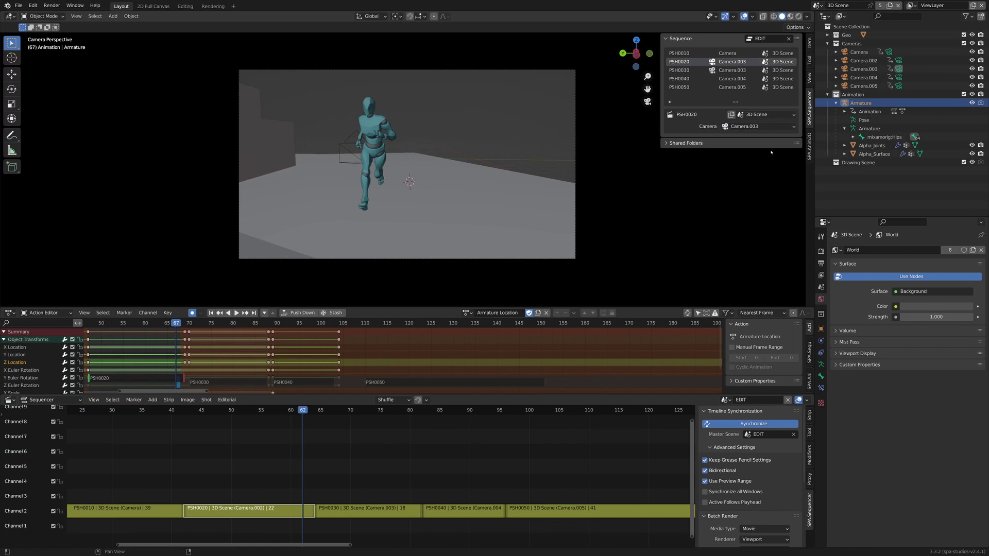
click(771, 128)
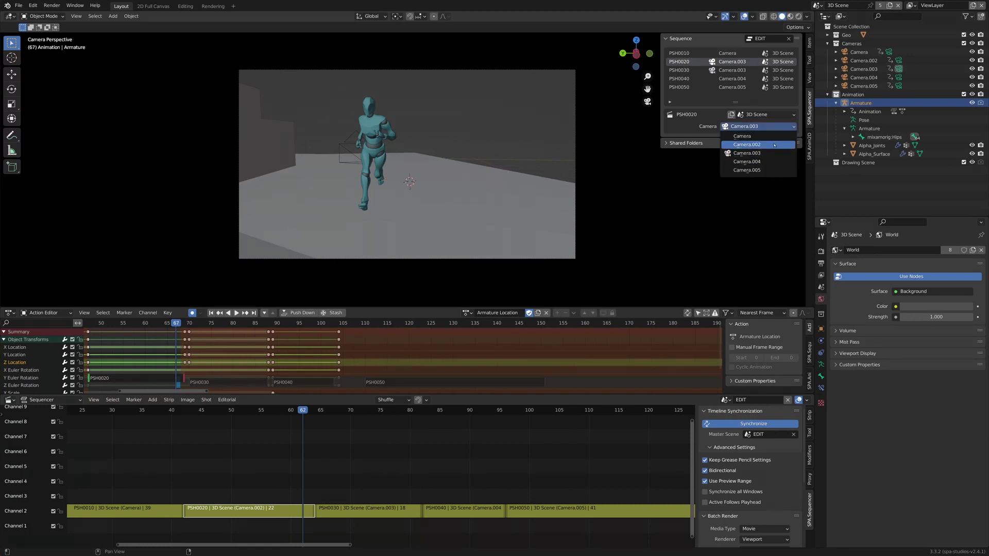
click(774, 145)
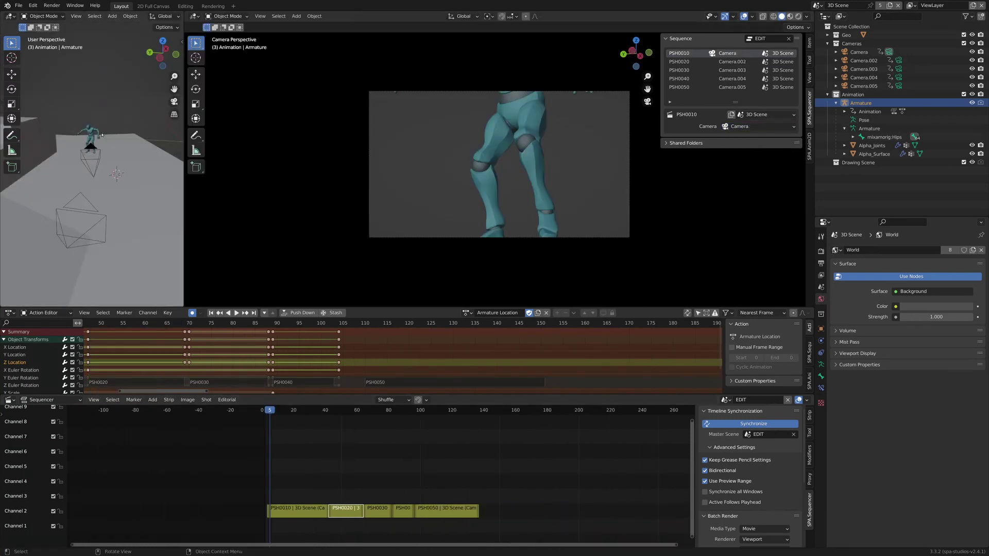
Orbit and zoom the left User Perspective viewport to look down on the set
scroll(101, 136, down, 5)
middle_drag(102, 136, 139, 145)
scroll(29, 161, up, 5)
scroll(77, 147, down, 5)
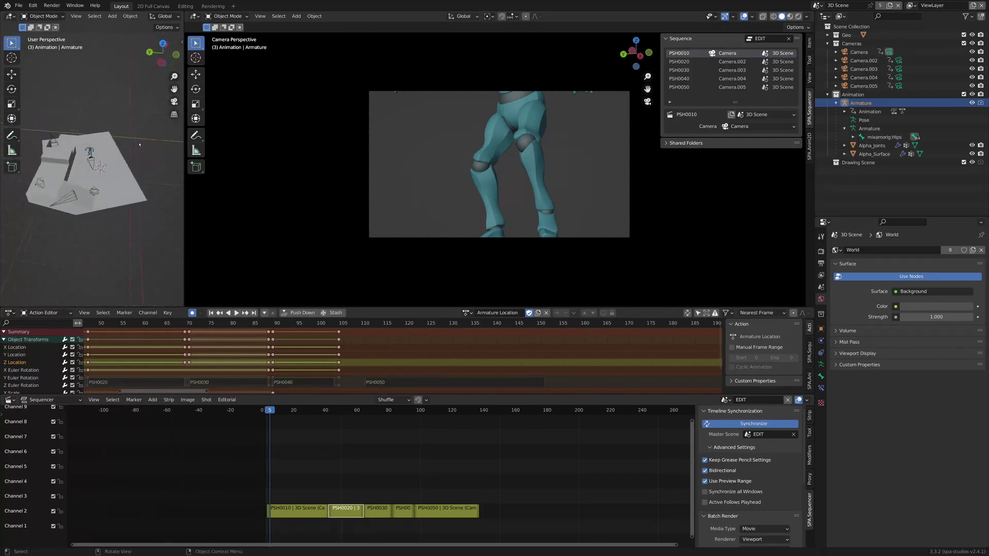
scroll(136, 150, up, 3)
scroll(142, 239, down, 3)
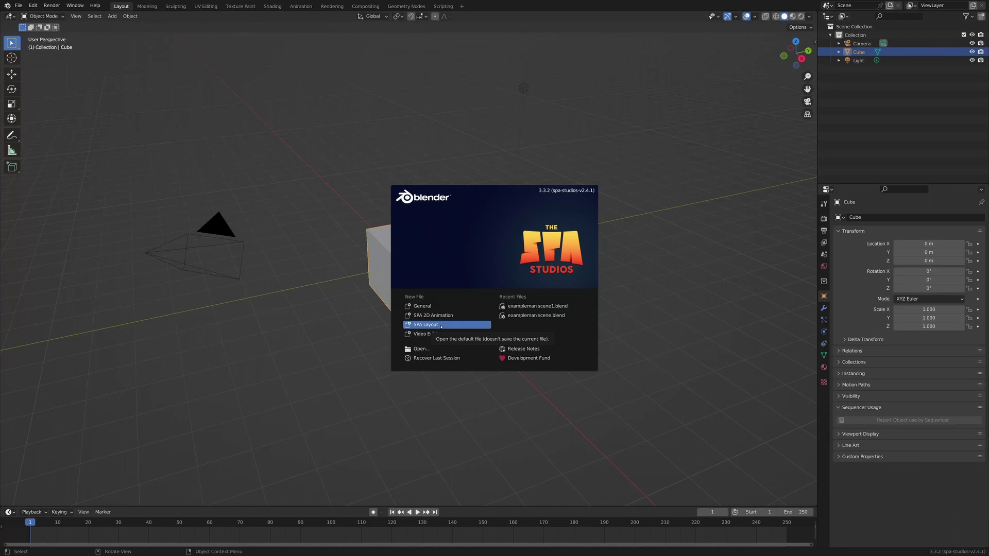
Start a new file from the SPA Layout template with its PSH0010 shot strip
click(441, 326)
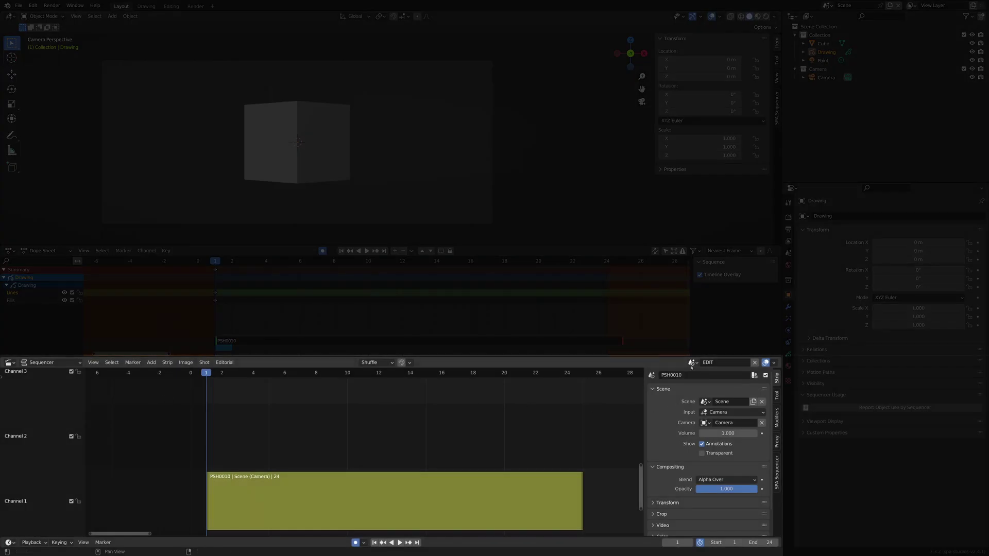
scroll(498, 290, down, 1)
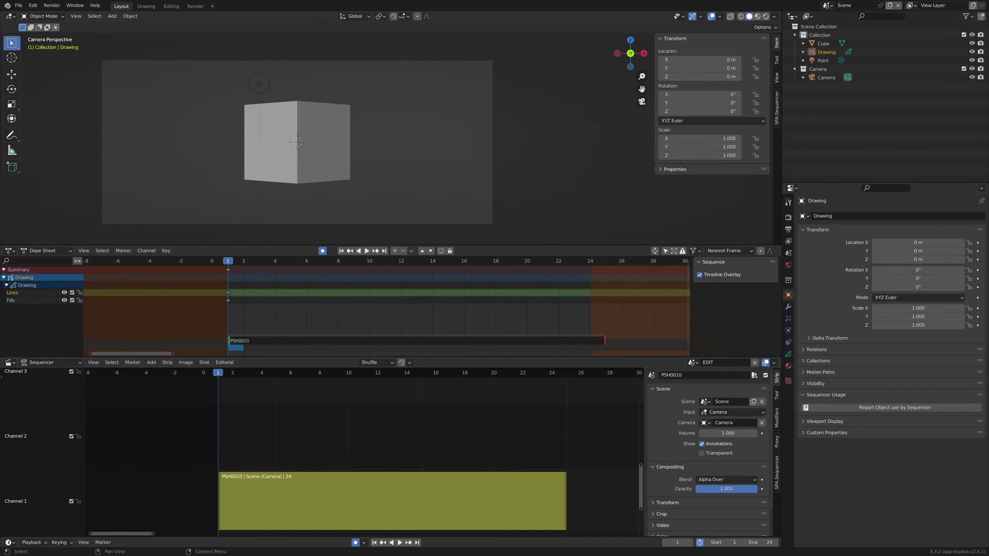
Add a Blender File outliner with Scenes expanded, and unpin the Sequencer from EDIT
drag(784, 185, 785, 405)
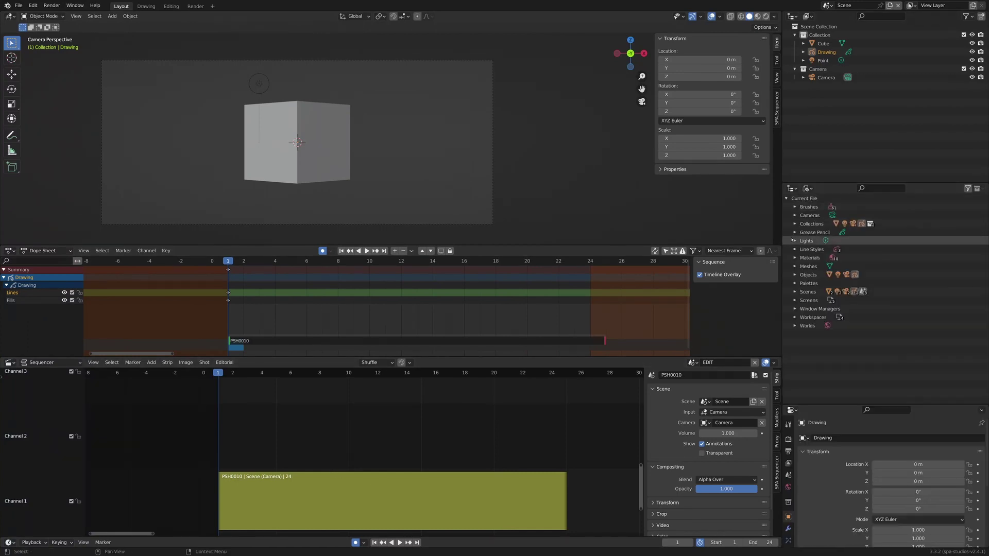
click(790, 292)
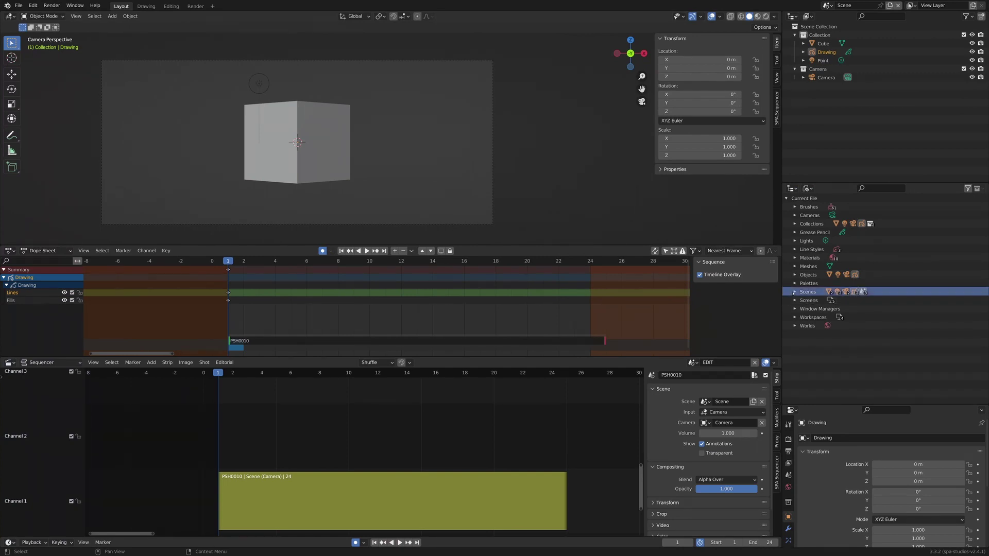
click(794, 292)
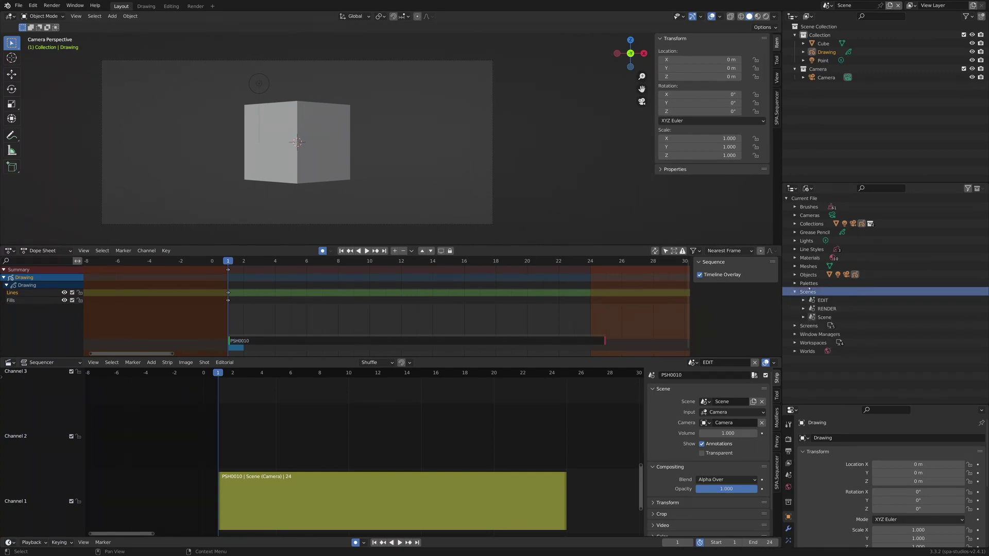
click(755, 363)
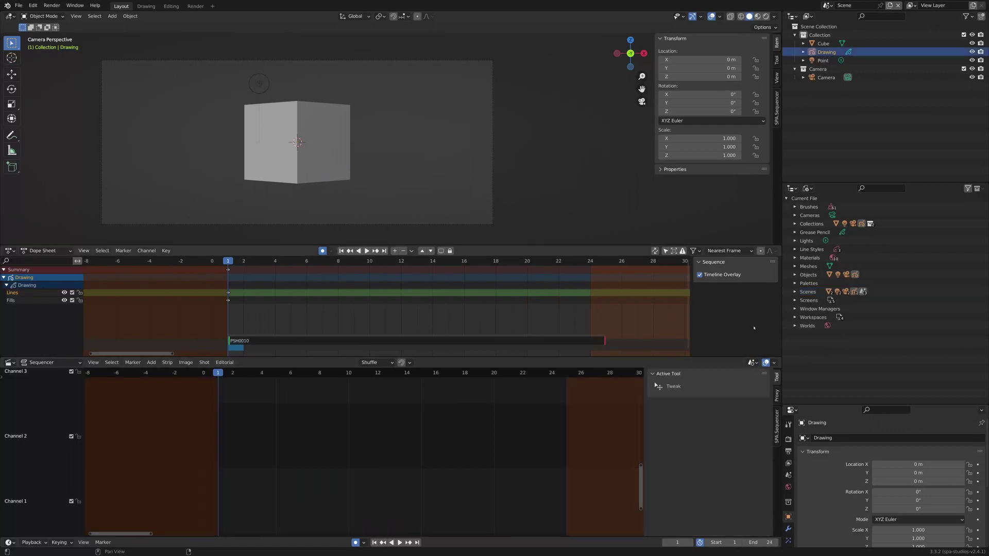
click(794, 293)
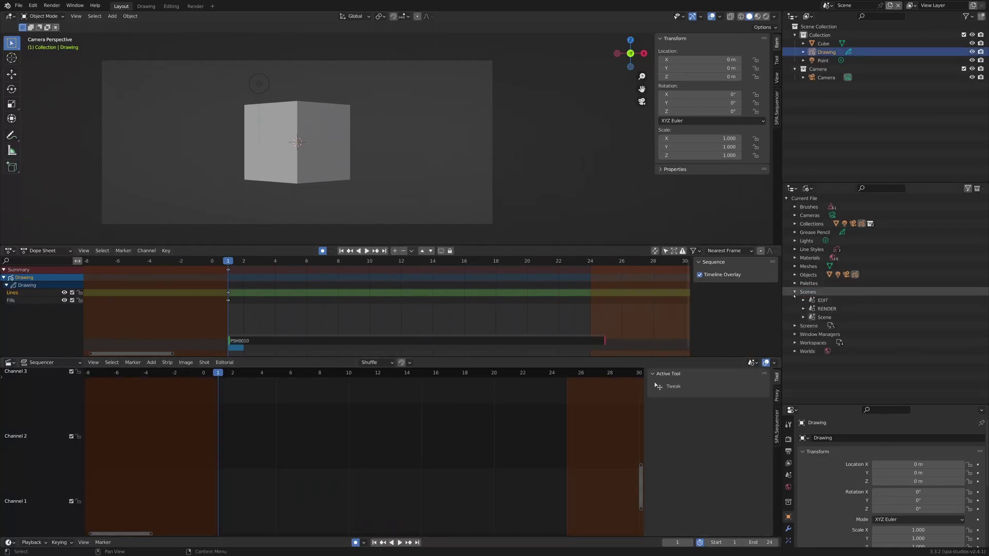
Switch between the EDIT, Scene and RENDER scenes, ending on Scene
click(849, 300)
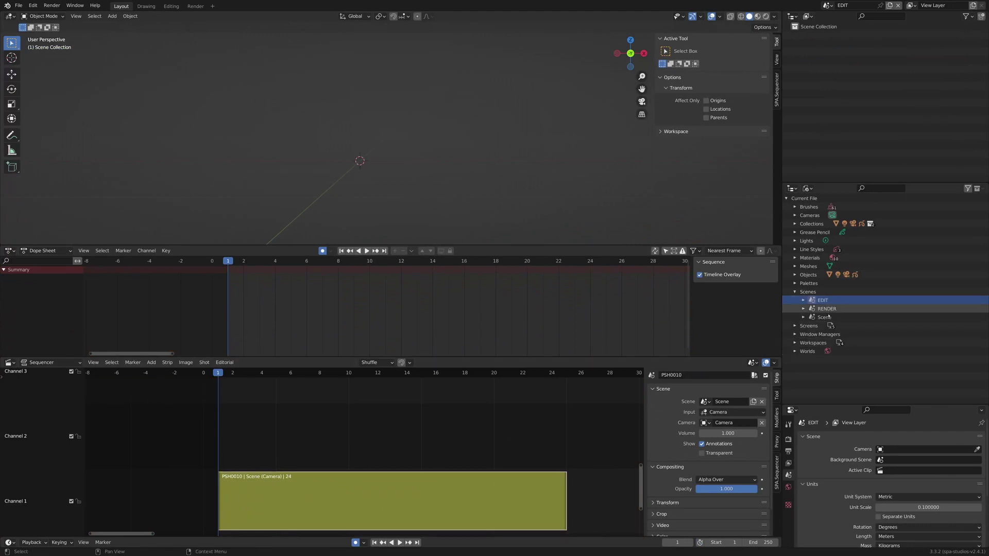
click(828, 318)
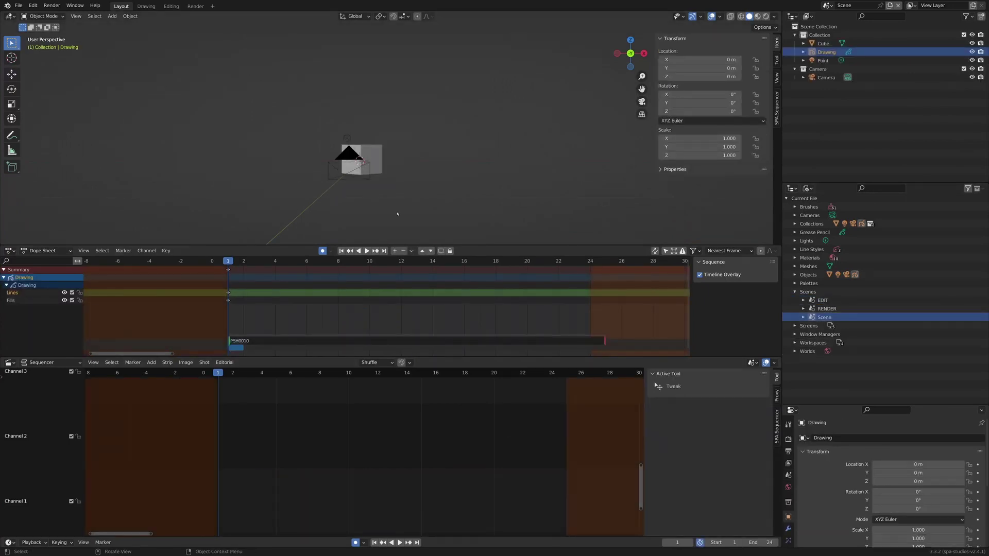
scroll(351, 157, up, 4)
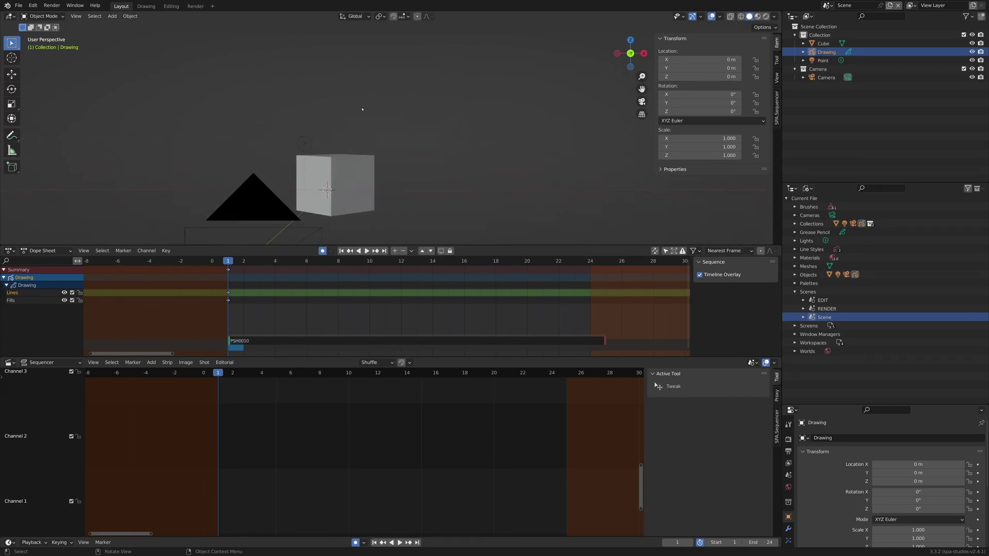
click(827, 309)
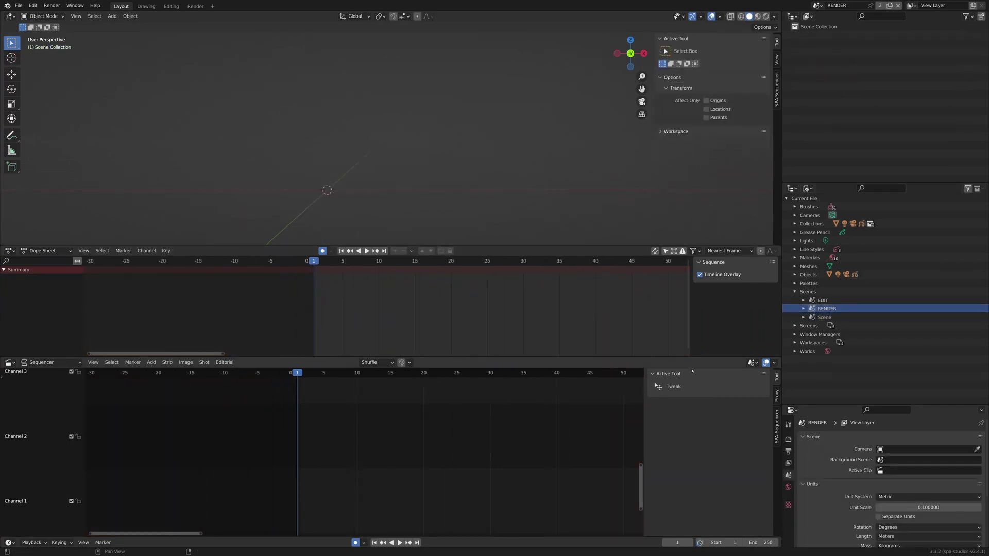
click(819, 301)
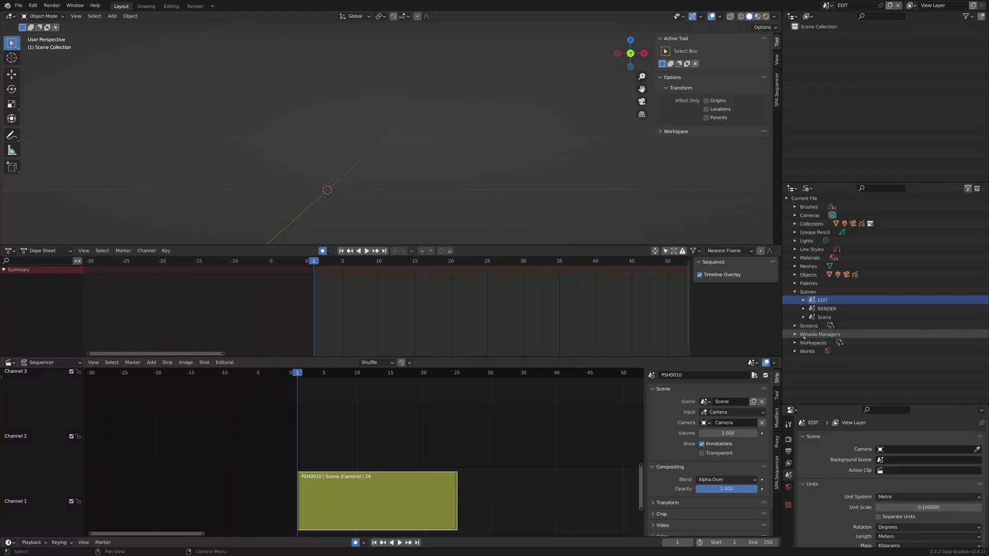
click(824, 317)
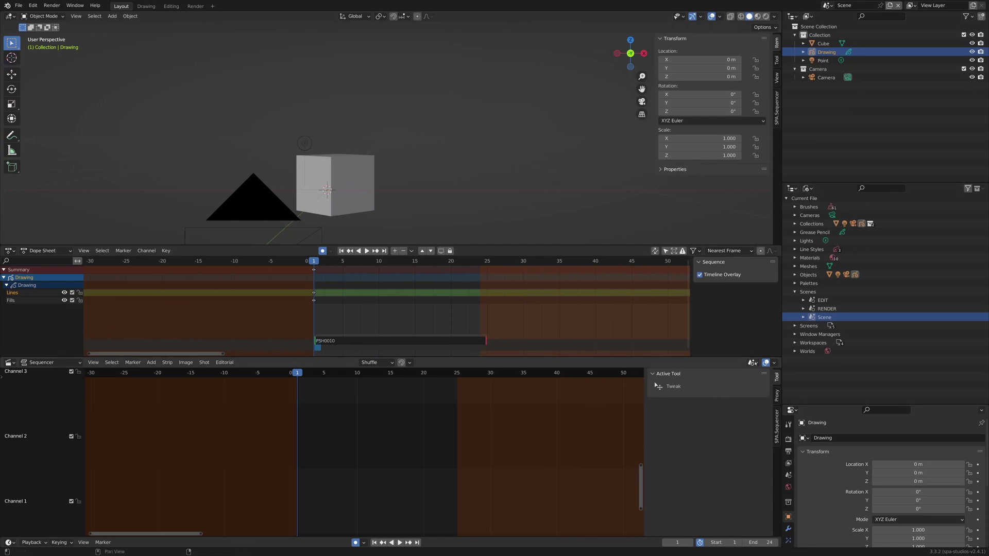
Show the EDIT scene in the sequencer and zoom both timelines in on PSH0010
click(753, 363)
click(759, 375)
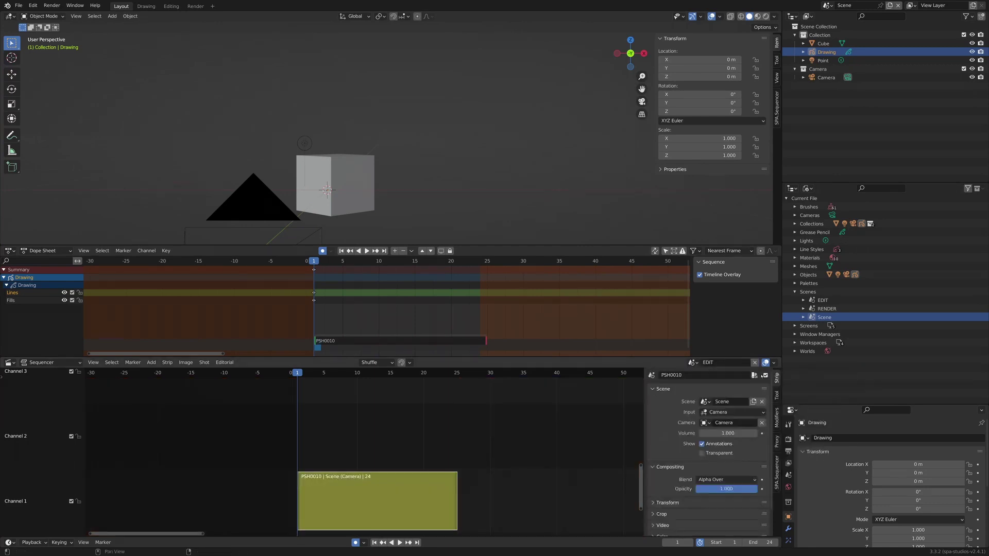
scroll(482, 438, down, 10)
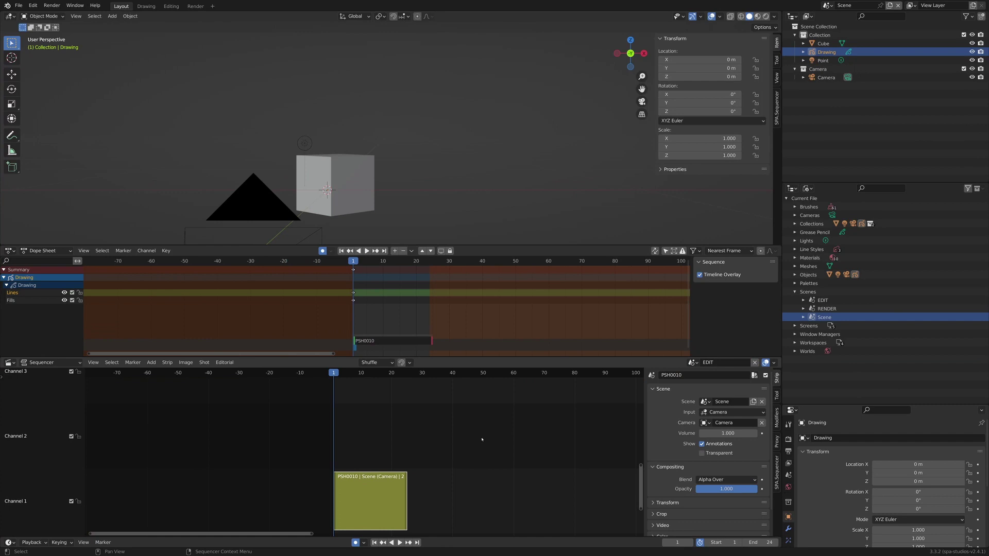
scroll(197, 337, down, 1)
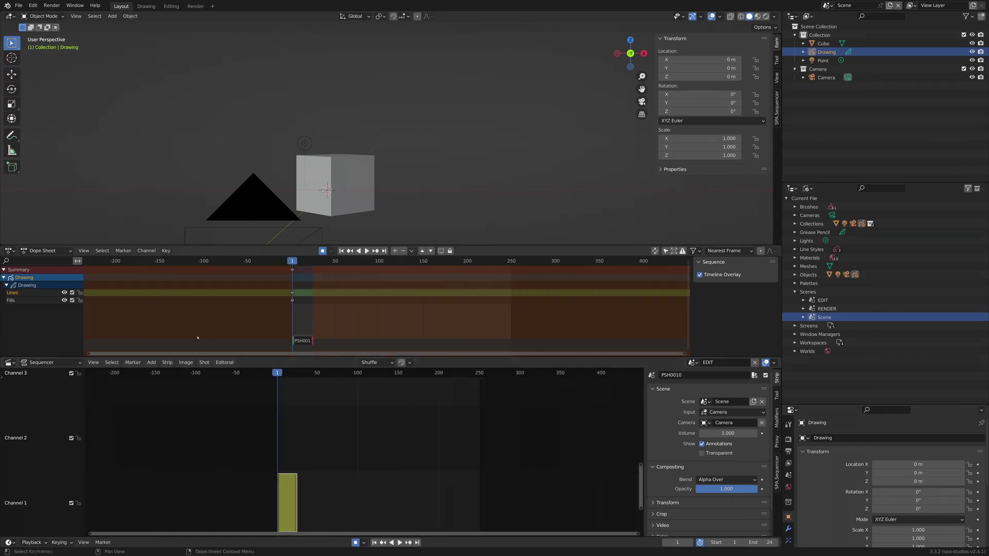
mouse_move(278, 421)
mouse_down()
mouse_move(308, 421)
mouse_move(281, 421)
mouse_up()
scroll(346, 457, up, 7)
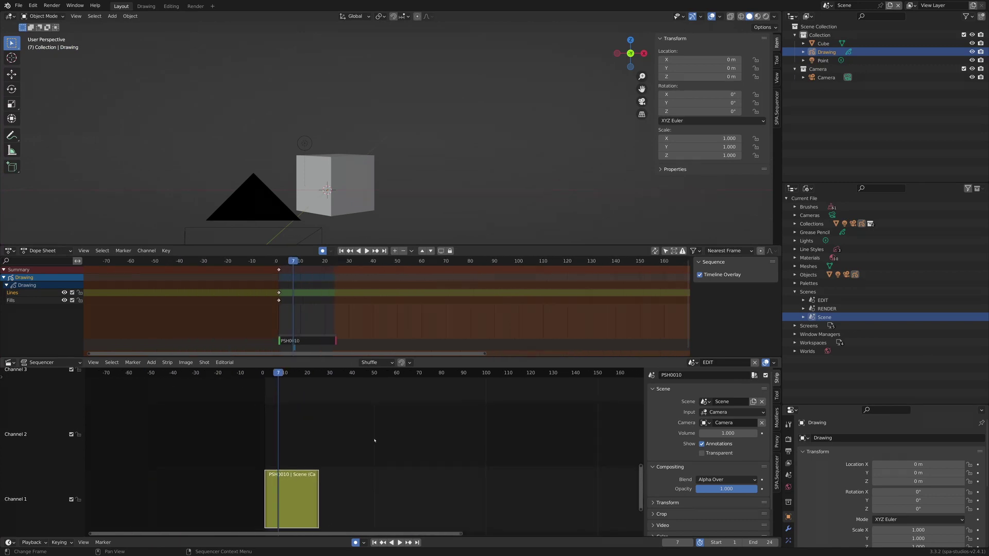
scroll(386, 462, up, 3)
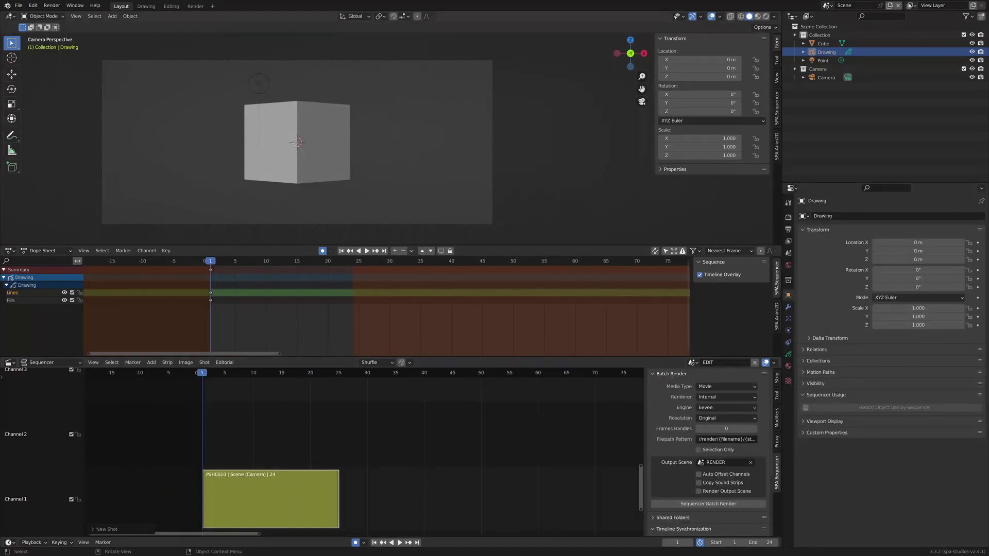
Search the add-on preferences for 'SPA' to check the Sequencer template prefix
click(32, 6)
click(77, 127)
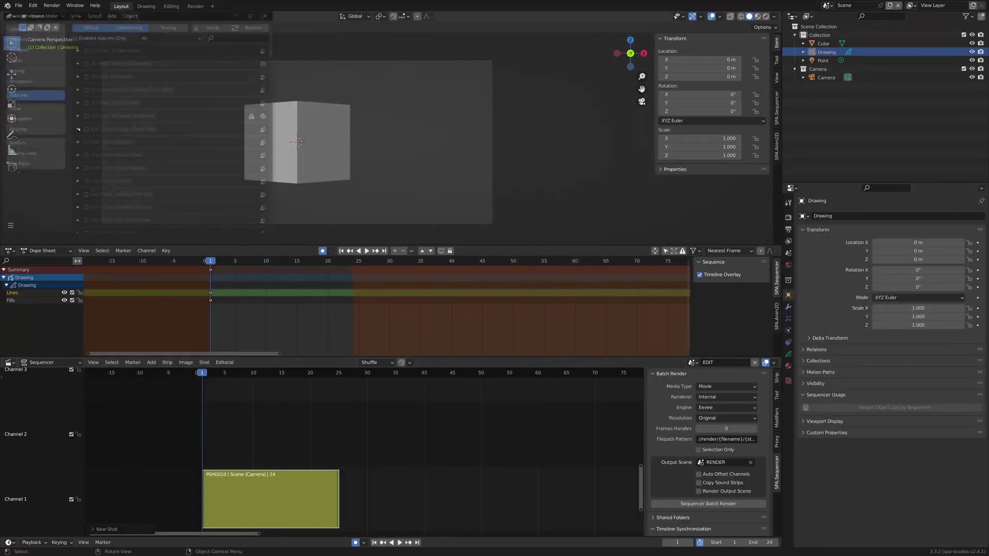
click(218, 36)
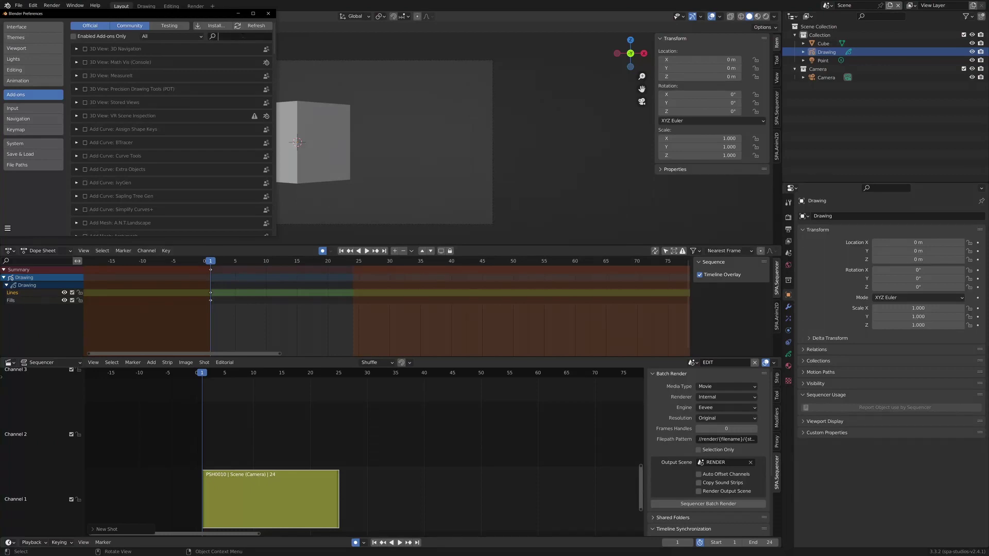
text(SPA)
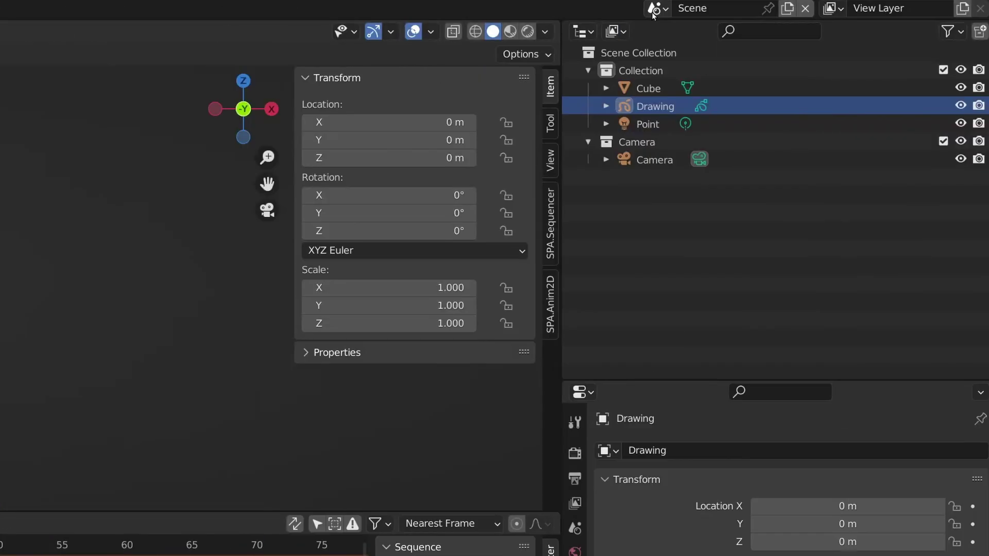
click(657, 8)
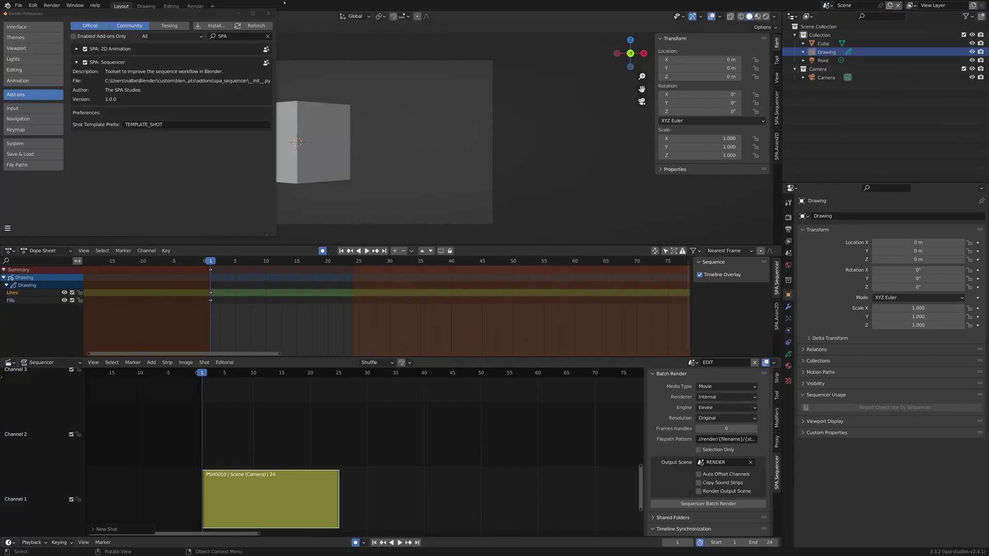
click(266, 14)
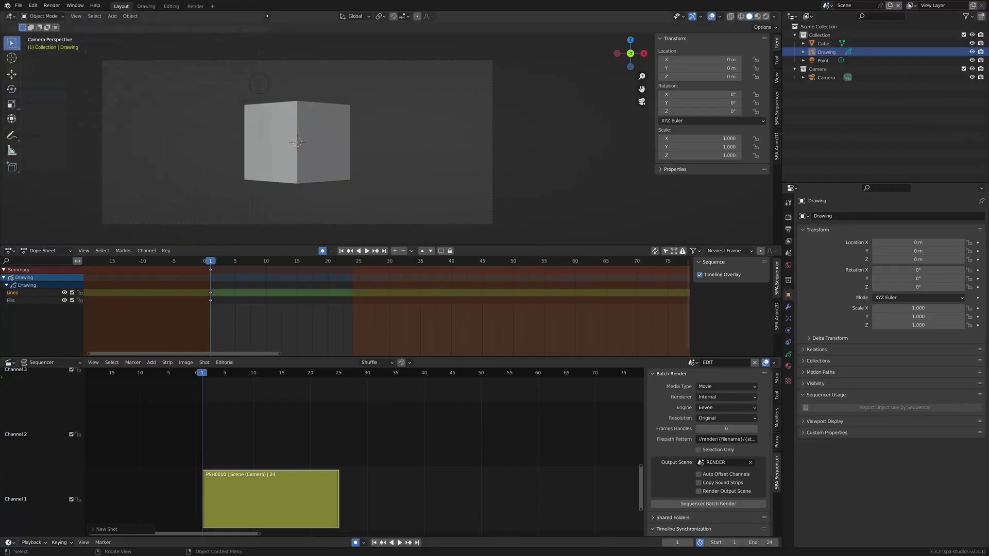
Delete the PSH0010 strip and start a New Shot with Scene: New From Template
click(204, 363)
key(Delete)
click(205, 362)
click(216, 372)
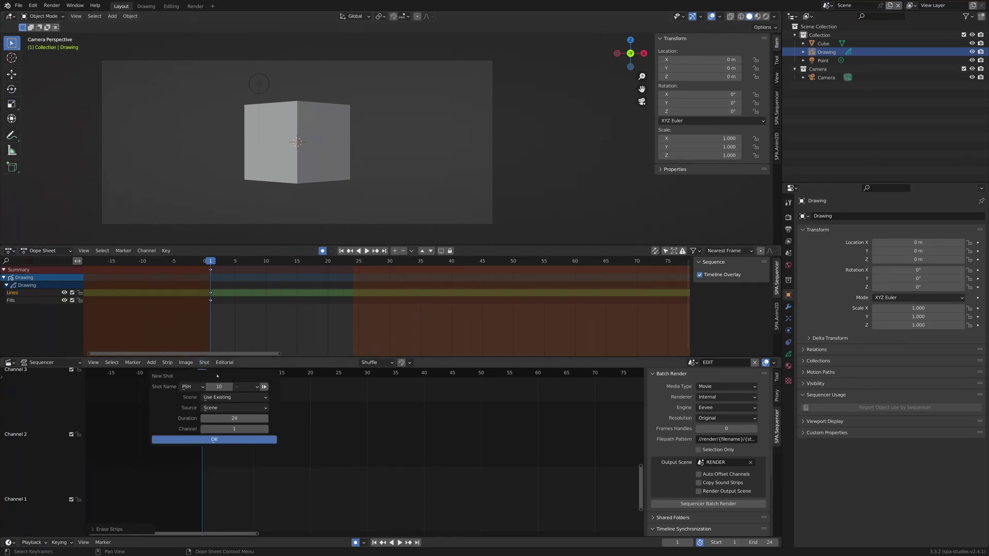
click(228, 397)
click(230, 415)
Create the PSH0010 shot, play it at frame 15 in Rendered shading, then enter draw mode
key(Return)
drag(209, 376, 282, 379)
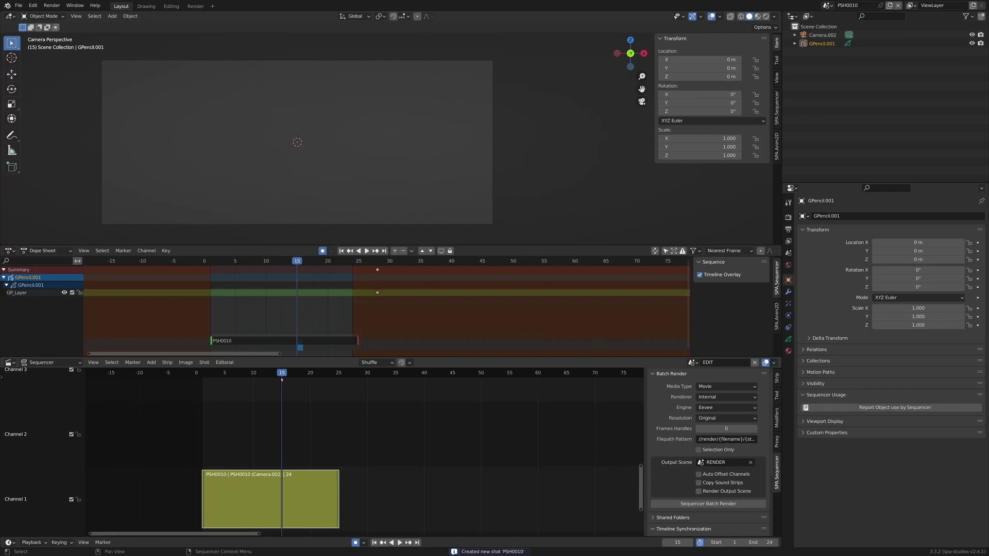
click(766, 16)
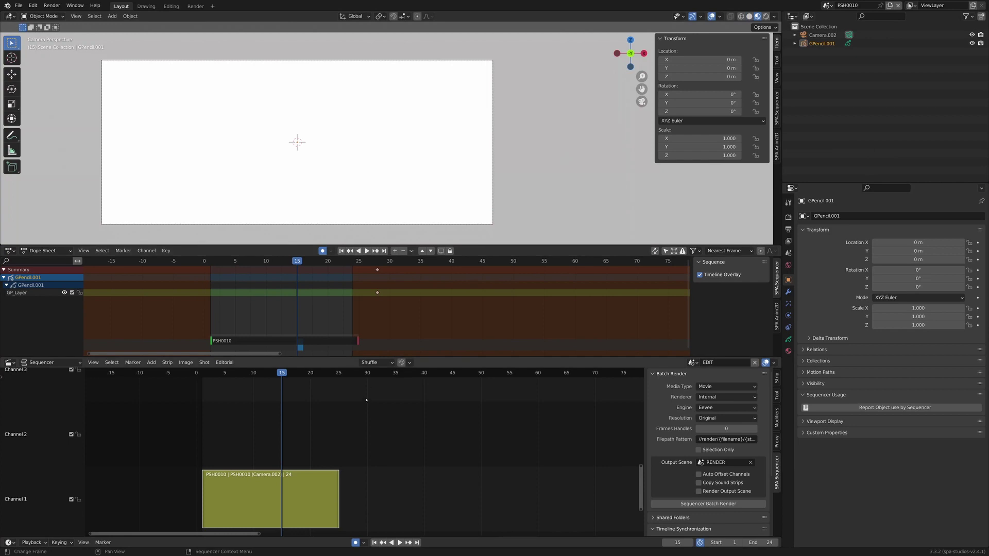
key(space)
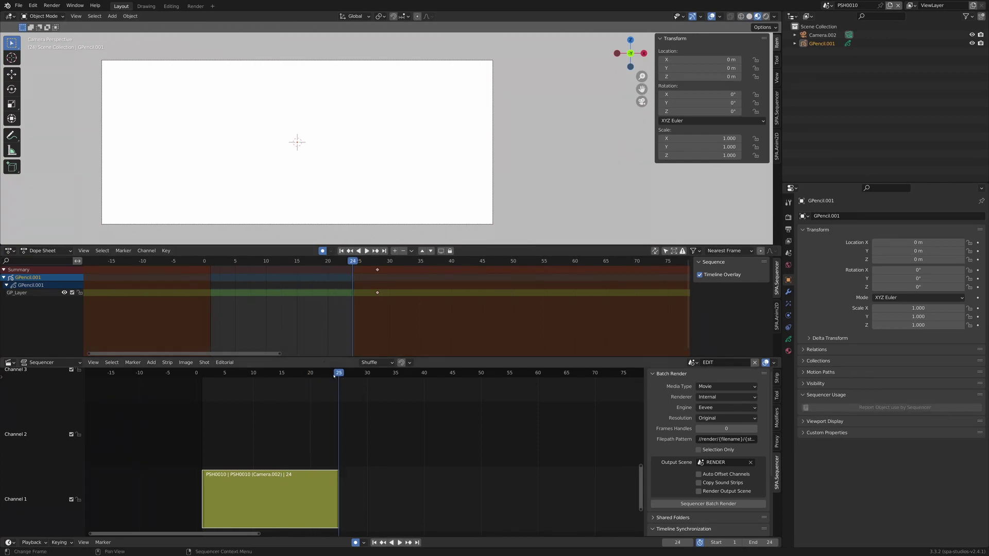
key(space)
key(space)
key(ctrl+Tab)
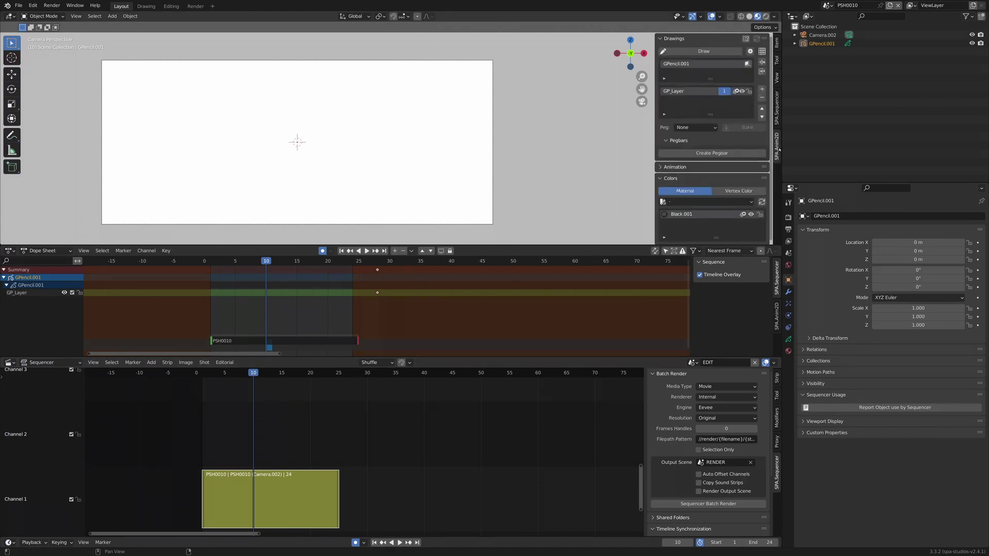
Sketch a rectangle on the PSH0010 canvas using the BlackLine material
click(681, 222)
mouse_move(255, 96)
mouse_down()
mouse_move(381, 192)
mouse_move(247, 118)
mouse_up()
key(space)
key(space)
scroll(364, 530, down, 5)
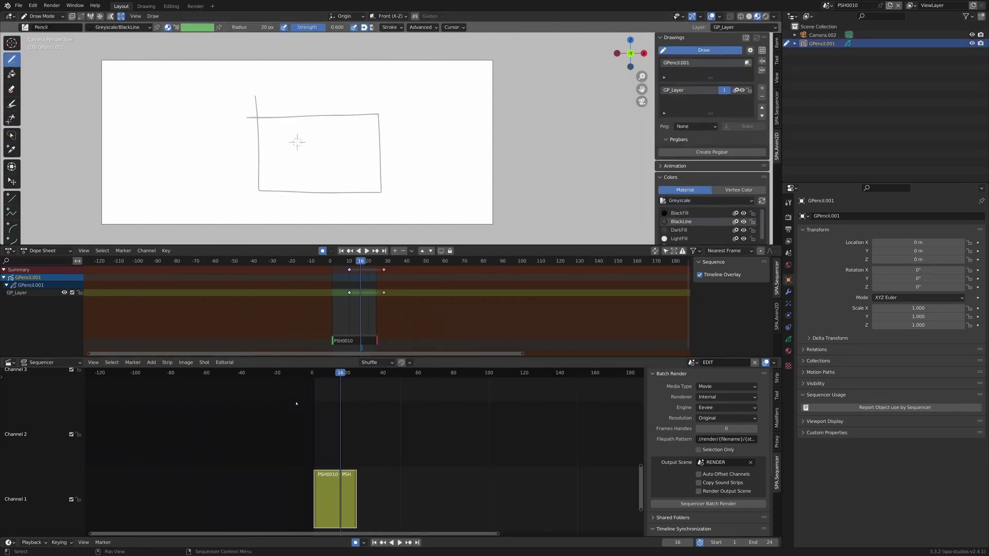
Add two new shots, PSH0020 and PSH0030
click(204, 362)
click(224, 406)
click(218, 435)
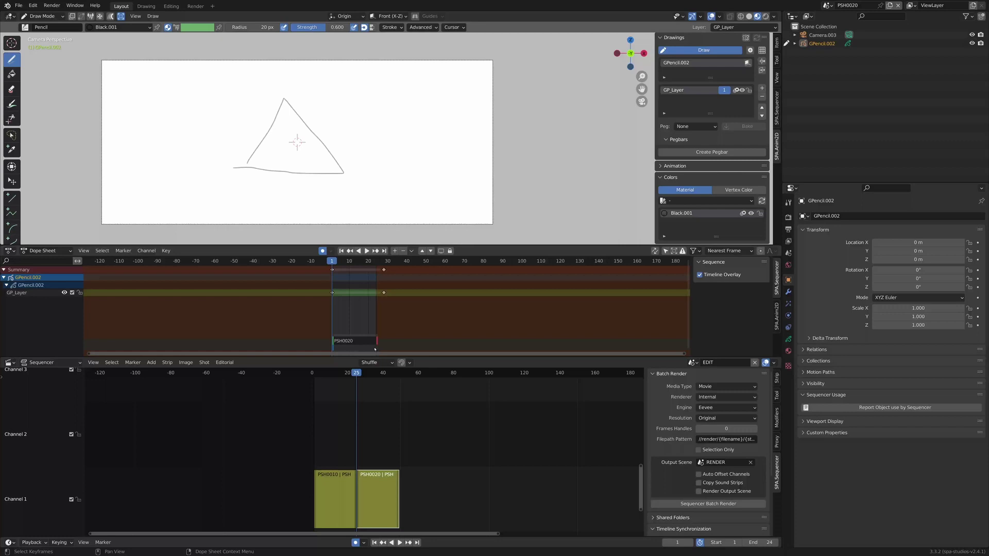
click(204, 362)
click(224, 406)
click(219, 435)
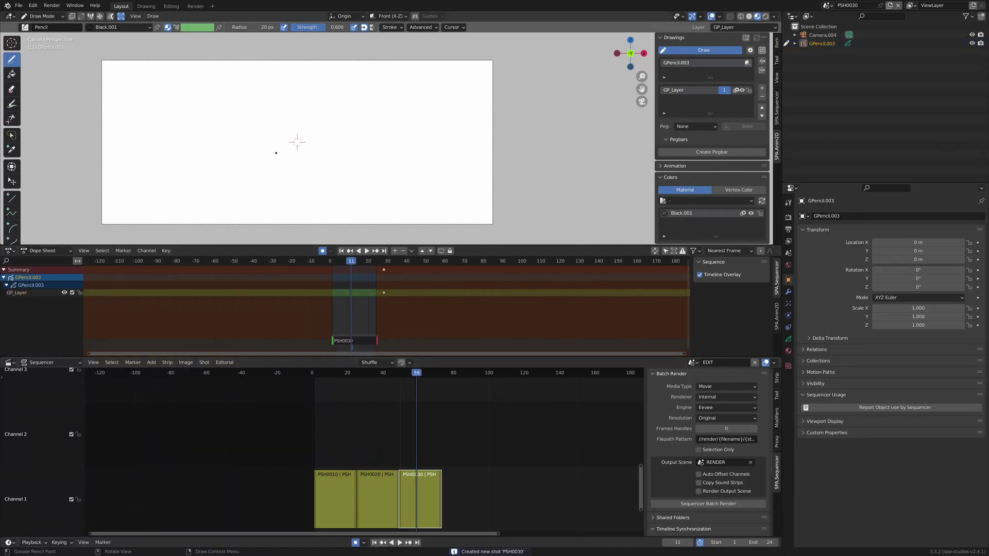
Draw a circle in the new shot, check the other shots, and select PSH0020
mouse_move(266, 118)
mouse_down()
mouse_move(302, 106)
mouse_move(267, 115)
mouse_up()
click(376, 384)
click(413, 383)
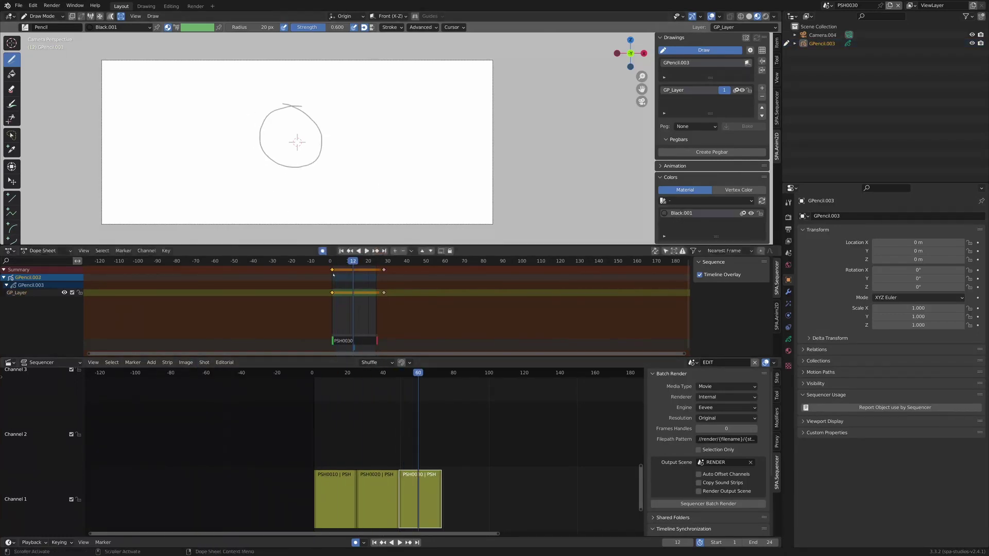
click(334, 384)
scroll(407, 497, up, 4)
click(407, 498)
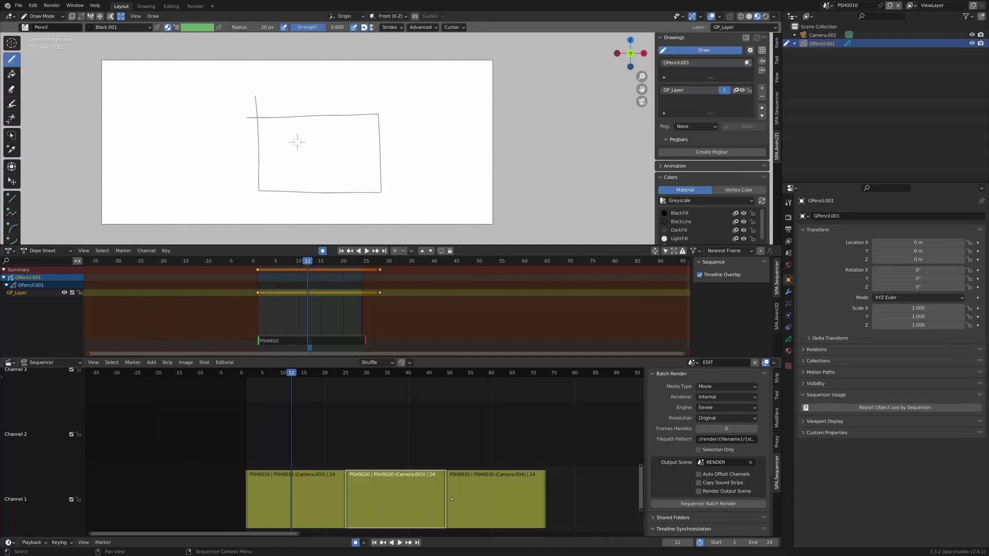
Move PSH0020 up to channel 2 and slide PSH0030 to frame 25 after PSH0010
drag(451, 498, 446, 501)
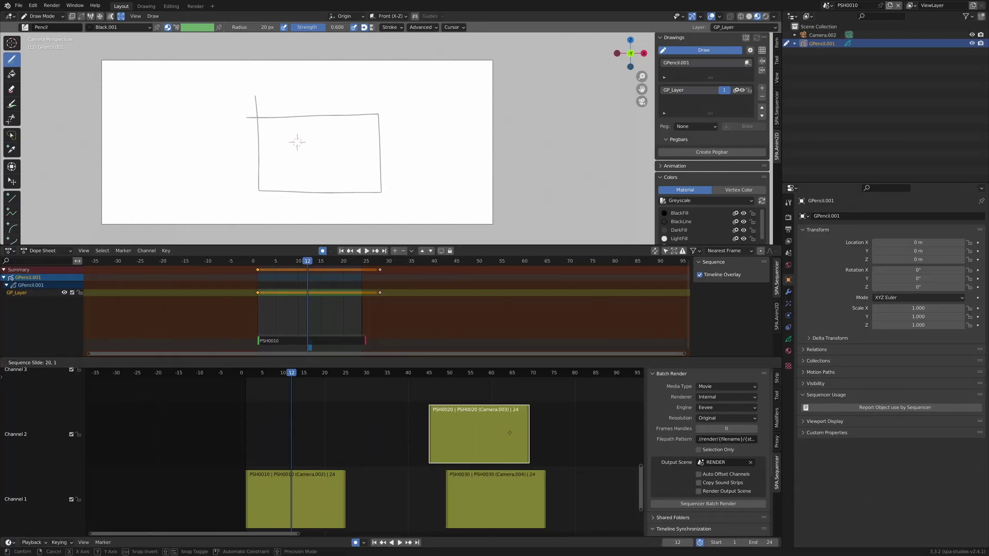
click(551, 432)
drag(497, 494, 397, 493)
key(g)
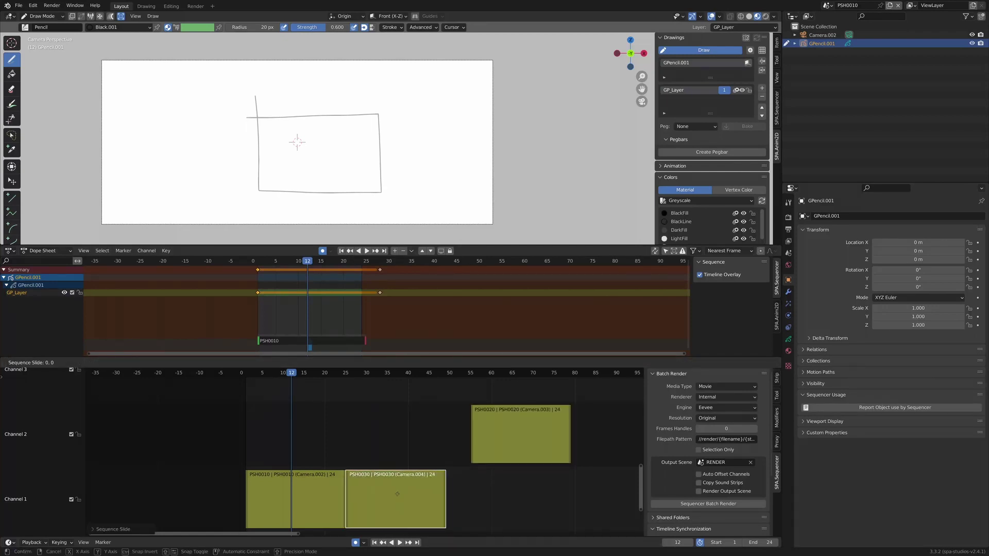
click(401, 493)
click(495, 438)
key(g)
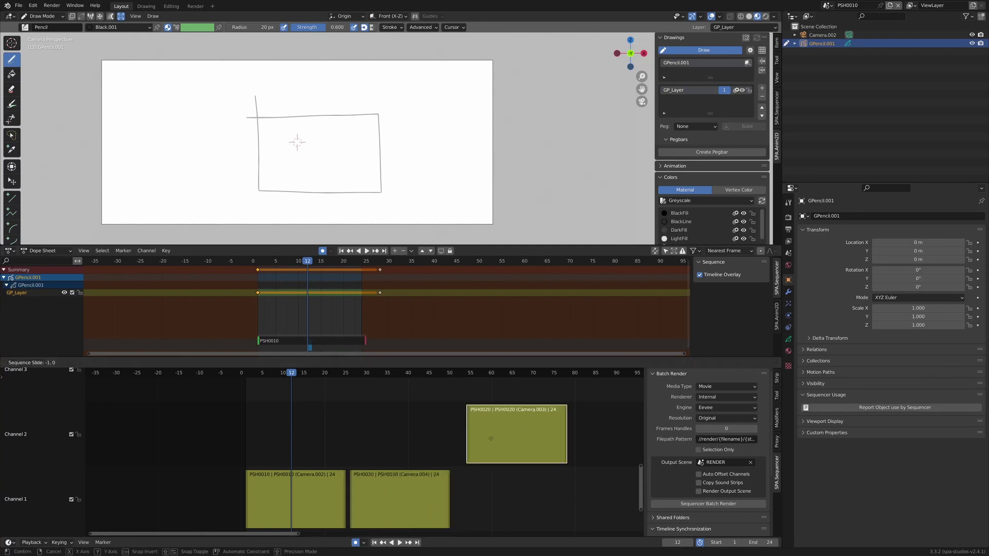
click(412, 438)
click(402, 494)
key(g)
click(398, 494)
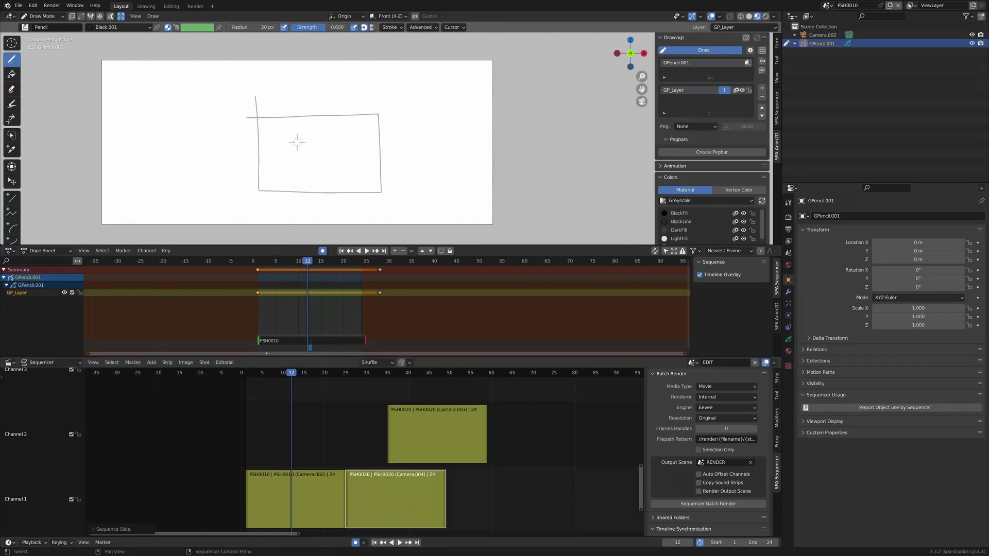
Play the edit and nudge PSH0020 to its final spot around frame 40
key(space)
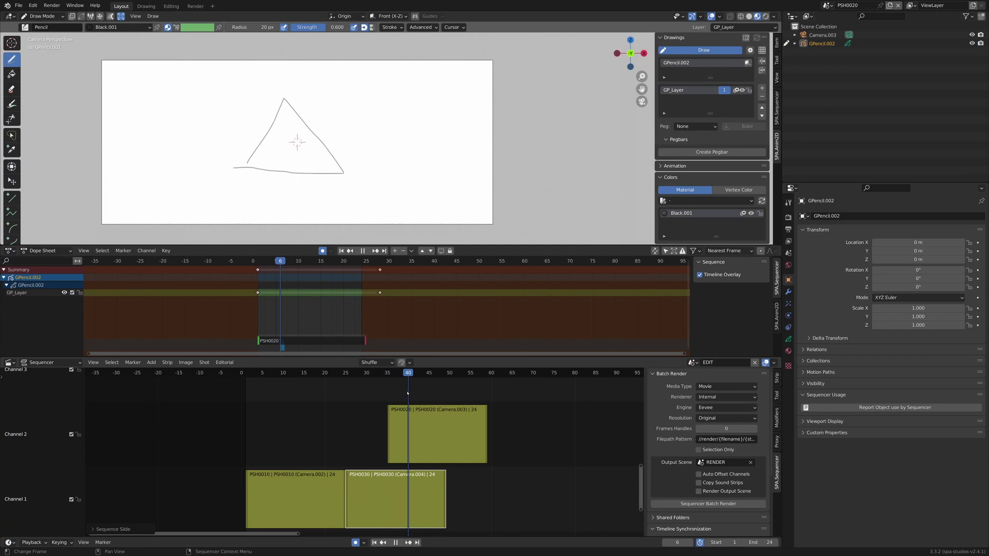
key(space)
click(423, 443)
key(g)
click(444, 444)
key(space)
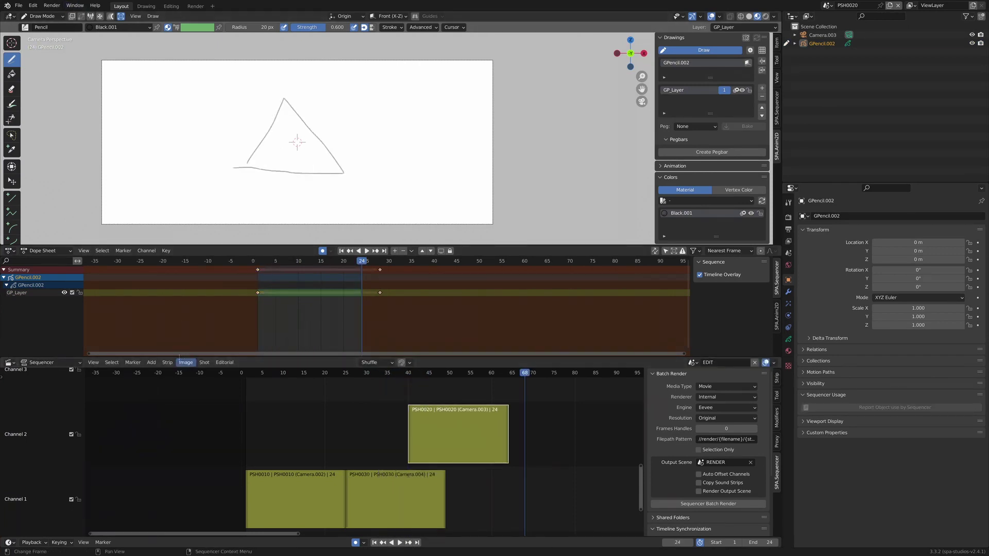
Create shot PSH0040 from the TEMPLATE_SHOT_3D source and play all four shots
click(204, 362)
click(210, 374)
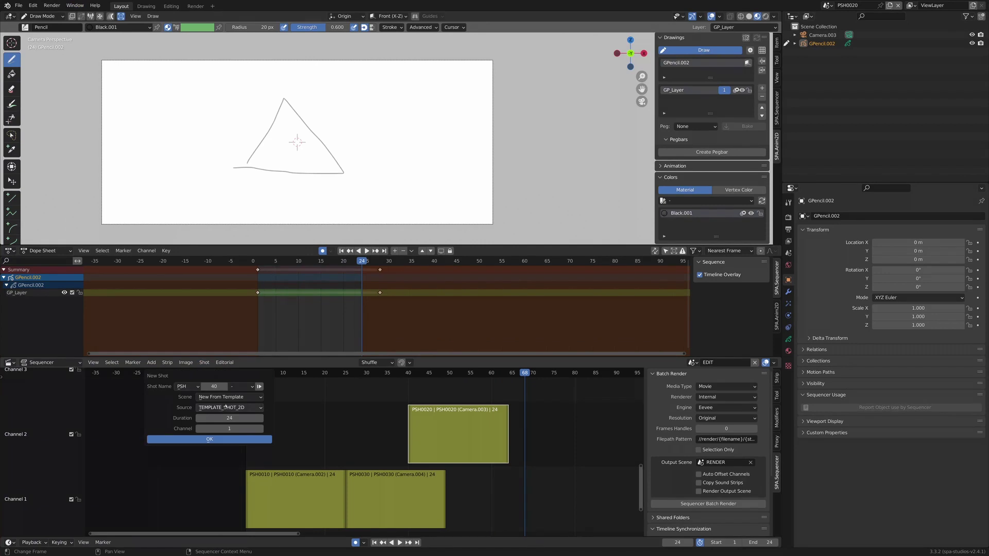
click(225, 407)
click(229, 426)
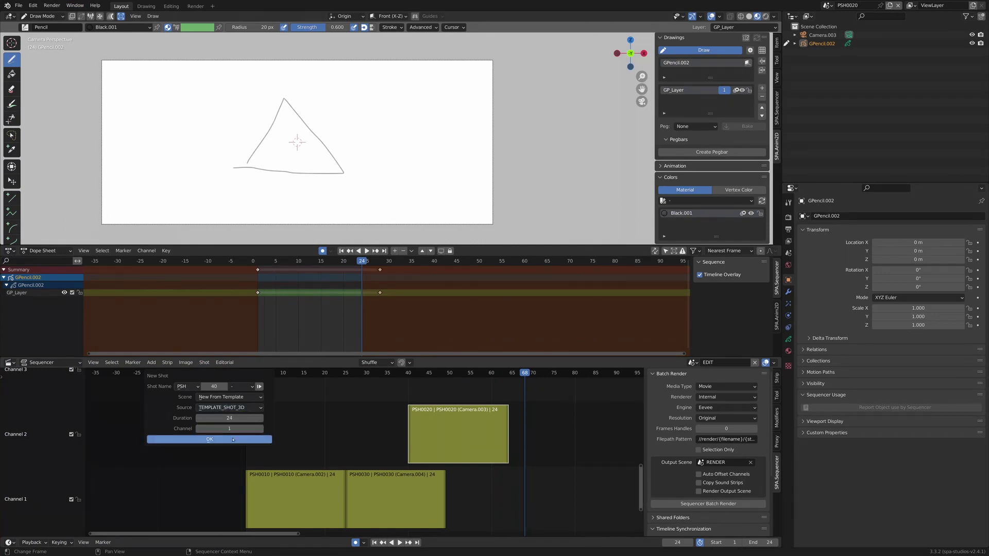
click(233, 439)
key(space)
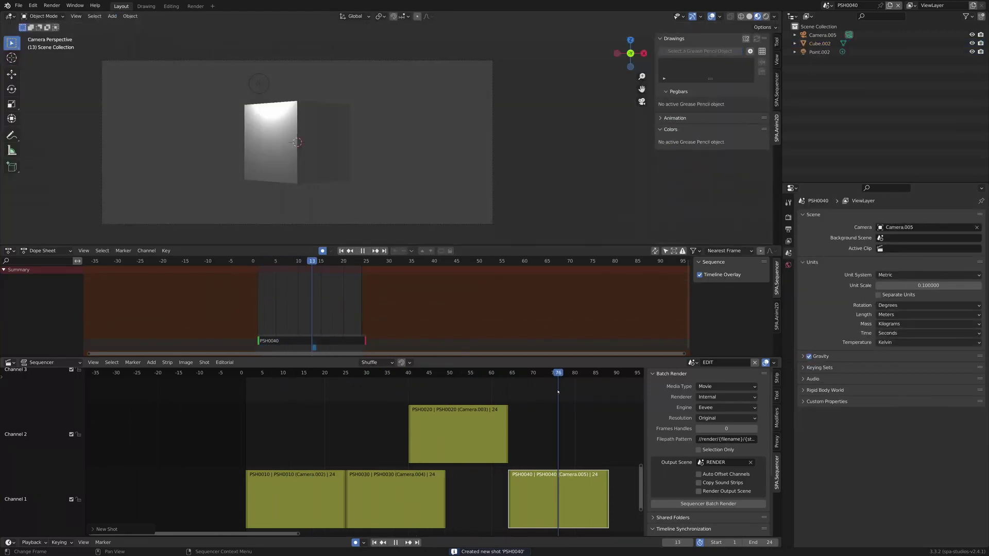
Stop playback at frame 72 and begin a new shot that reuses the existing Scene
key(space)
middle_drag(569, 467, 435, 393)
drag(435, 372, 417, 372)
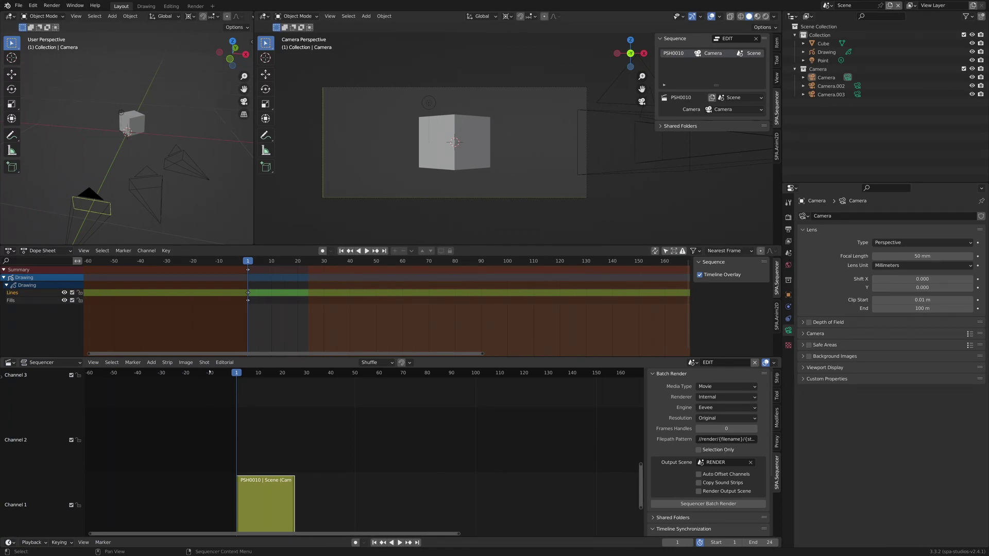
click(205, 363)
click(215, 371)
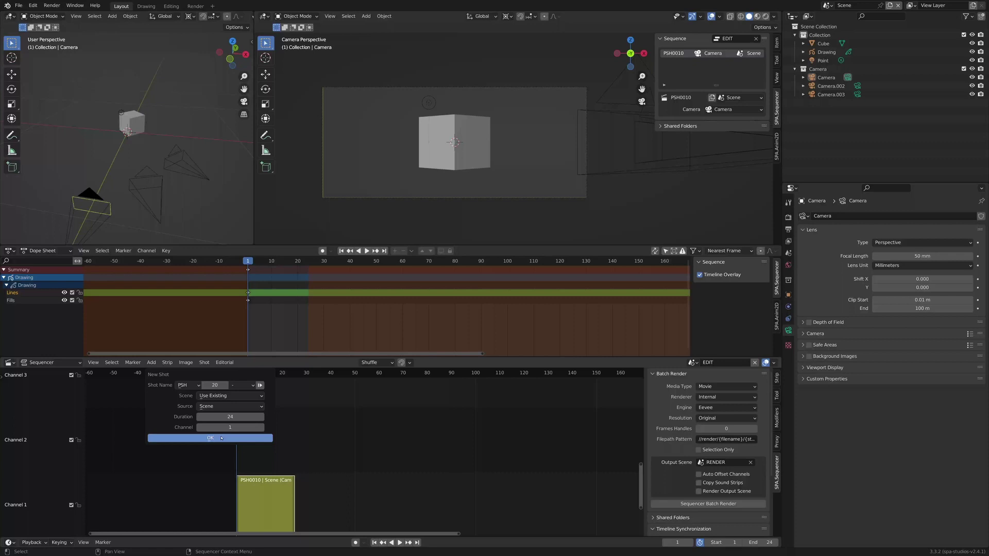
Create shots PSH0020 and PSH0030 after PSH0010, then scrub back into PSH0020
click(223, 439)
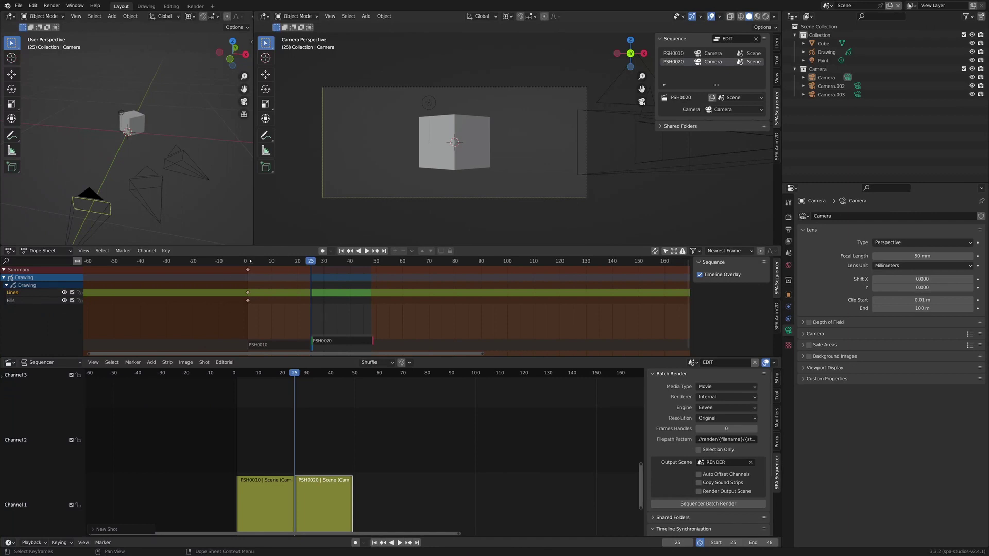
click(204, 363)
click(220, 375)
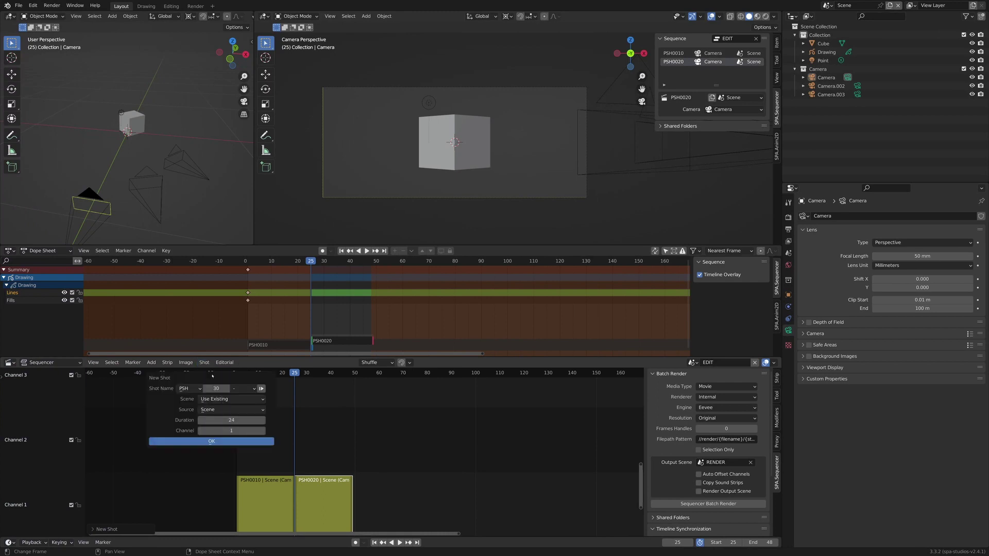
click(254, 442)
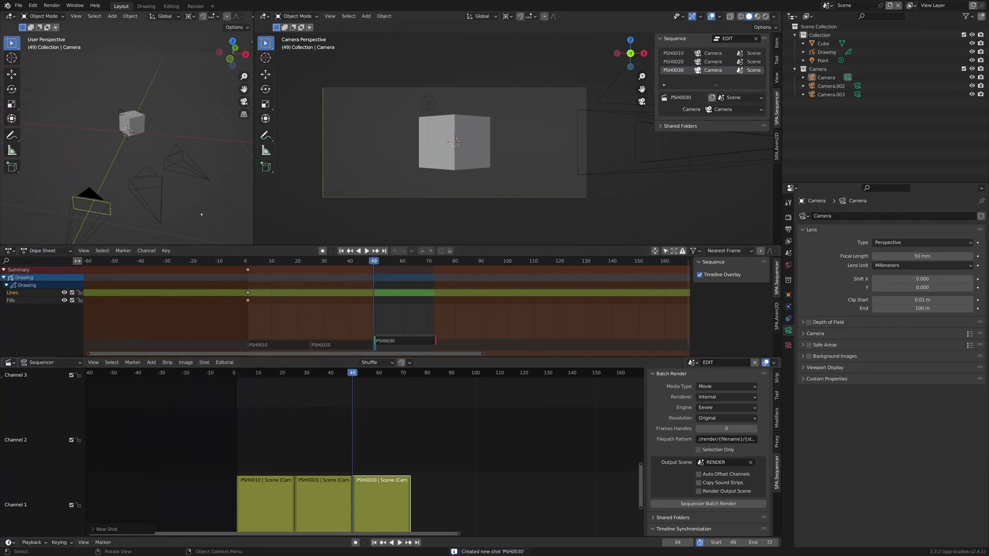
drag(352, 383, 318, 387)
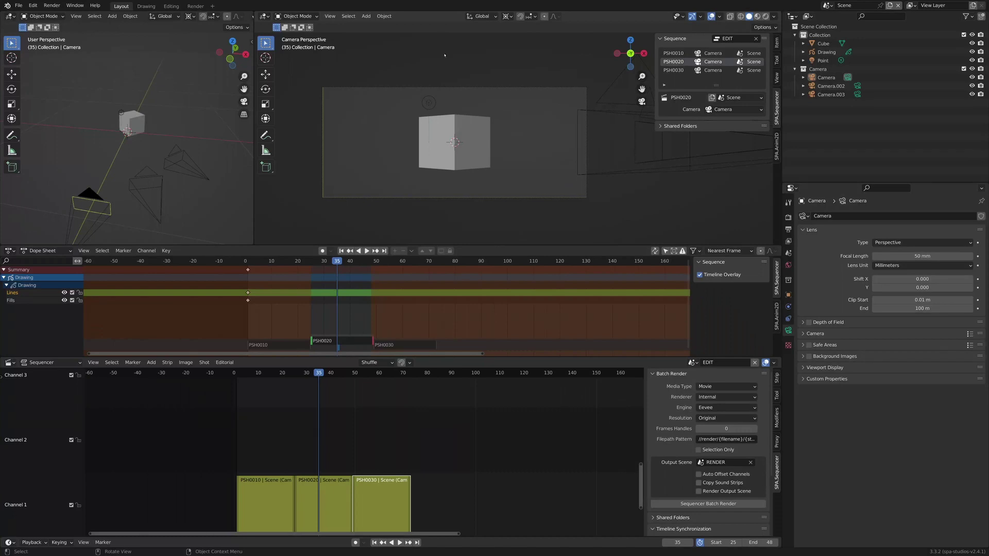
Assign Camera.002 to PSH0020 and Camera.003 to PSH0030, then scrub through to check the cuts
click(735, 109)
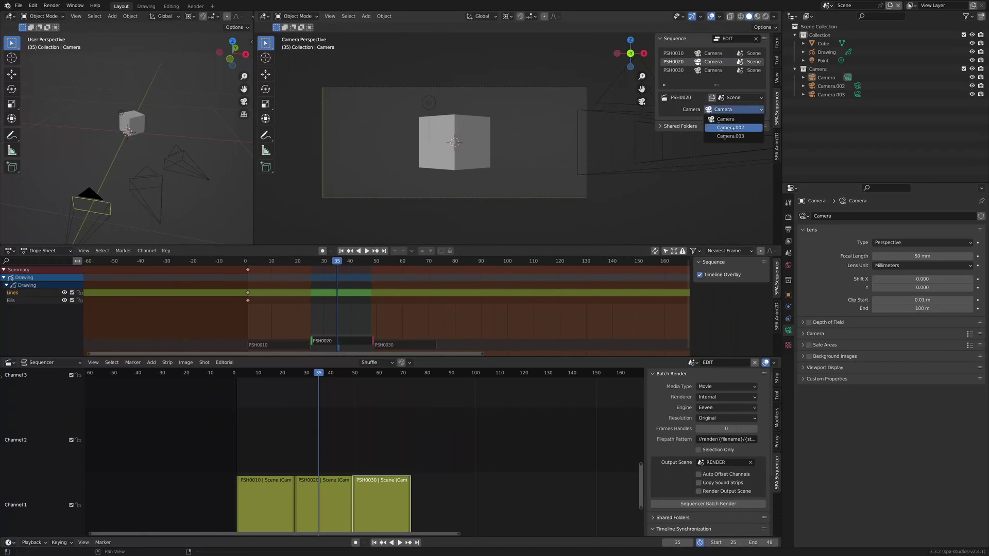
click(734, 128)
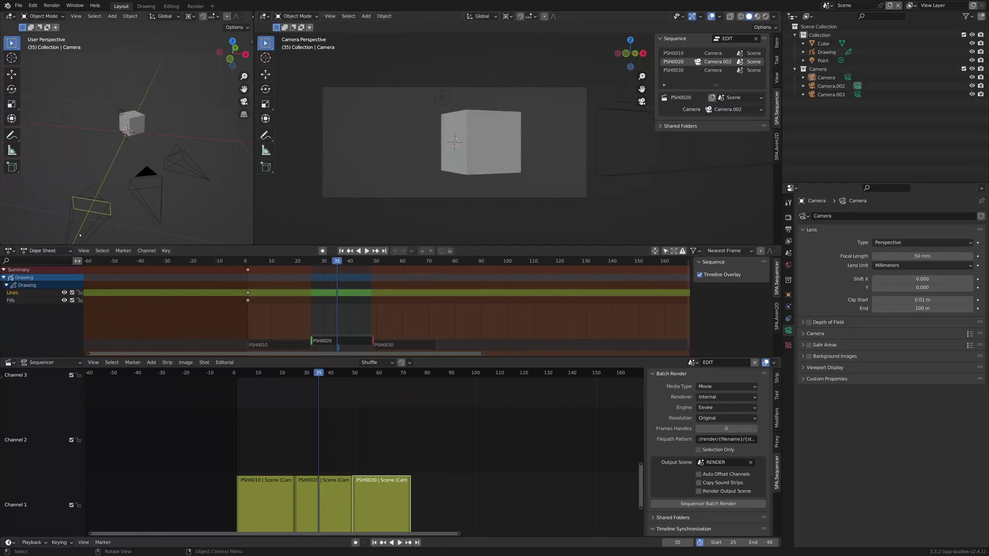
click(326, 372)
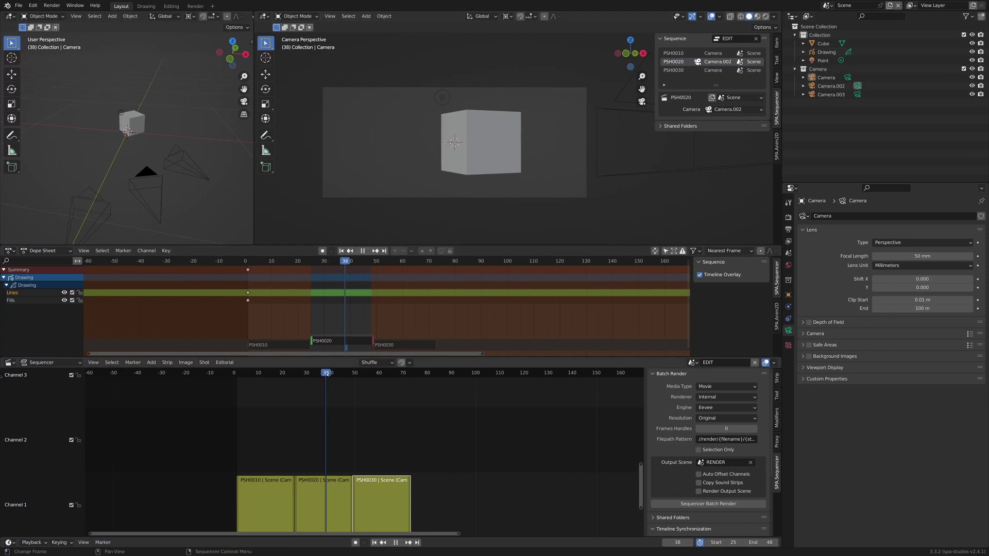
drag(325, 373, 381, 373)
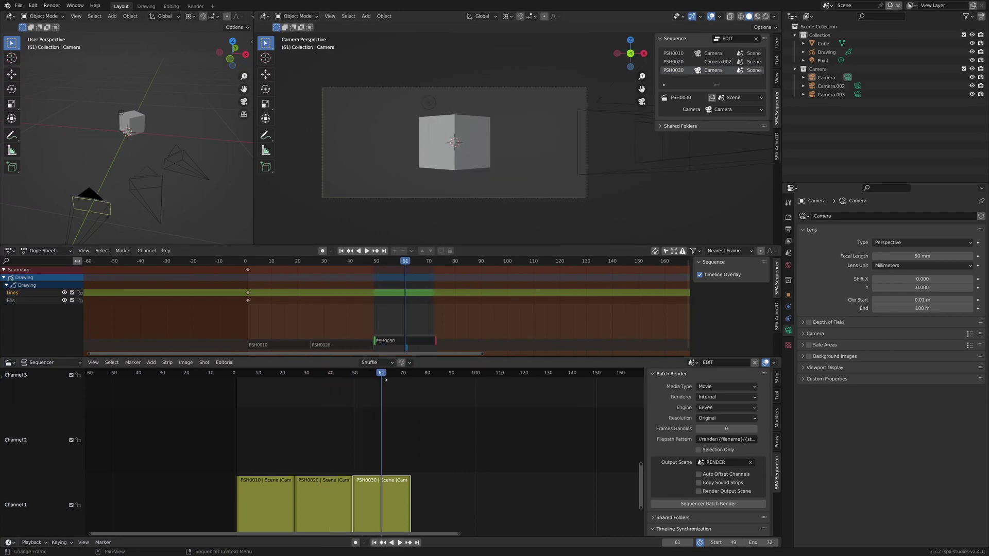
click(726, 110)
click(731, 136)
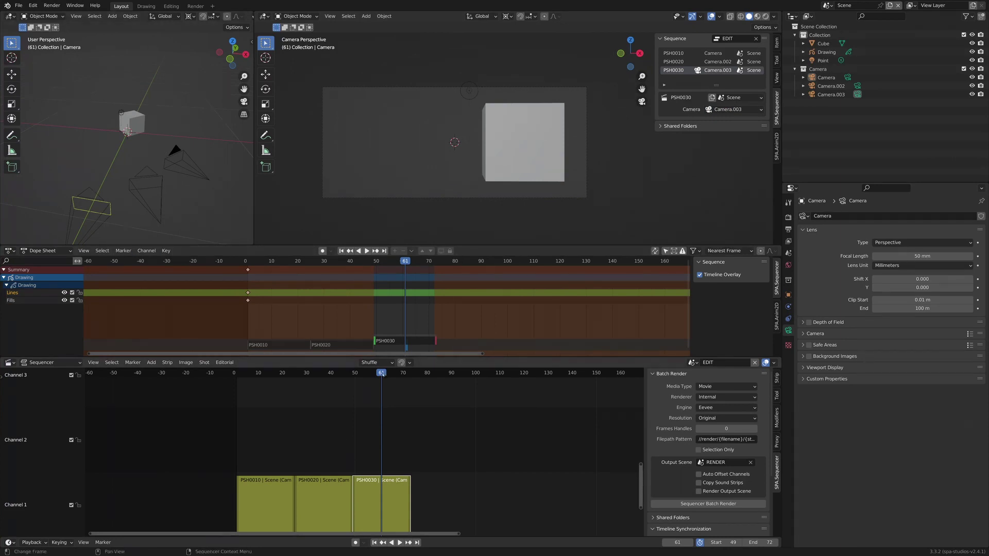
drag(379, 373, 282, 384)
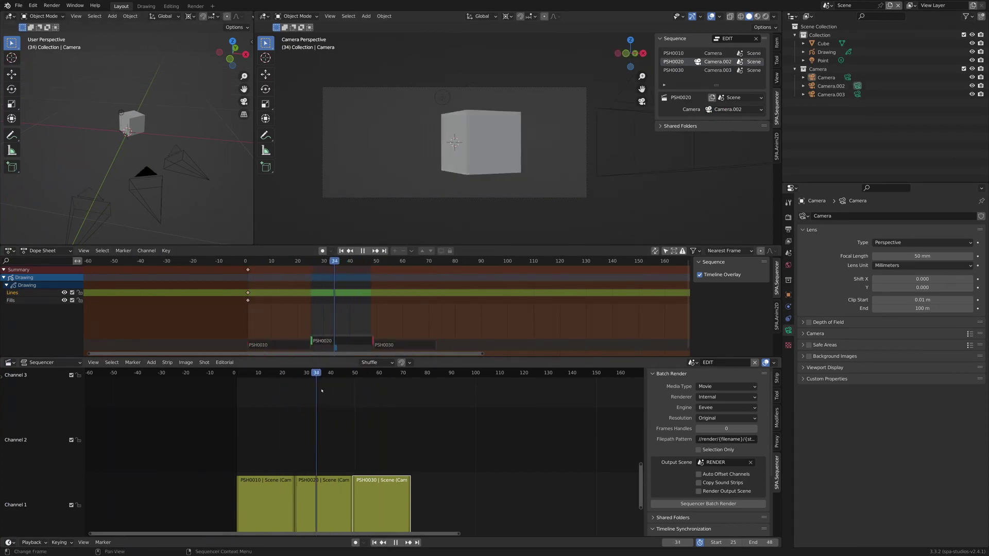
key(Escape)
drag(271, 376, 410, 386)
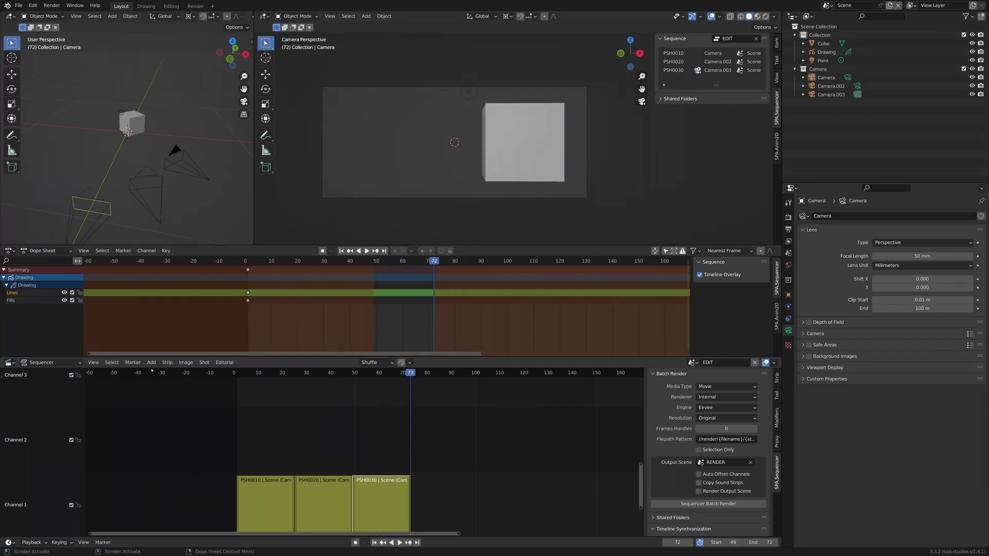
Create shot PSH0040 as a new scene from the TEMPLATE_SHOT_3D template
click(203, 362)
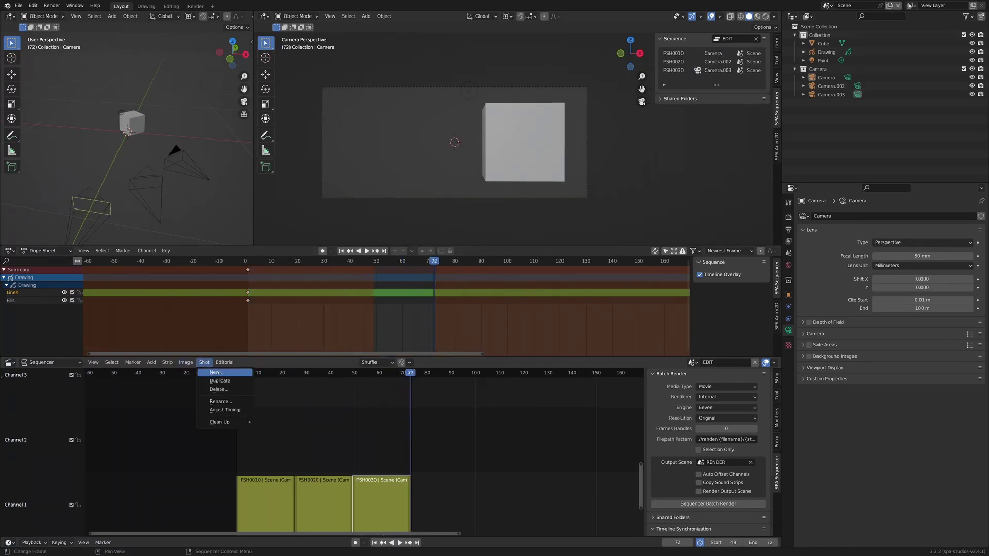
click(216, 372)
click(237, 396)
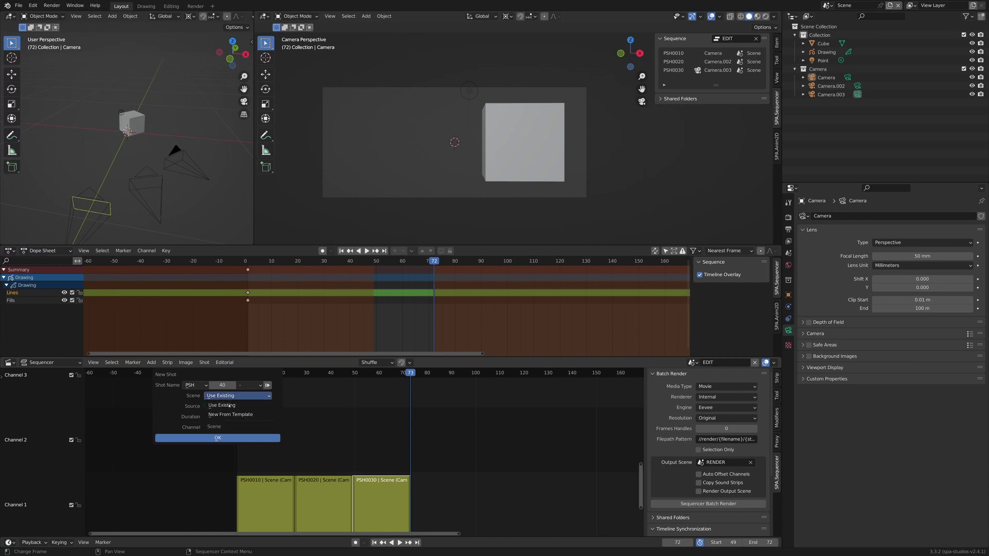
click(232, 415)
click(234, 407)
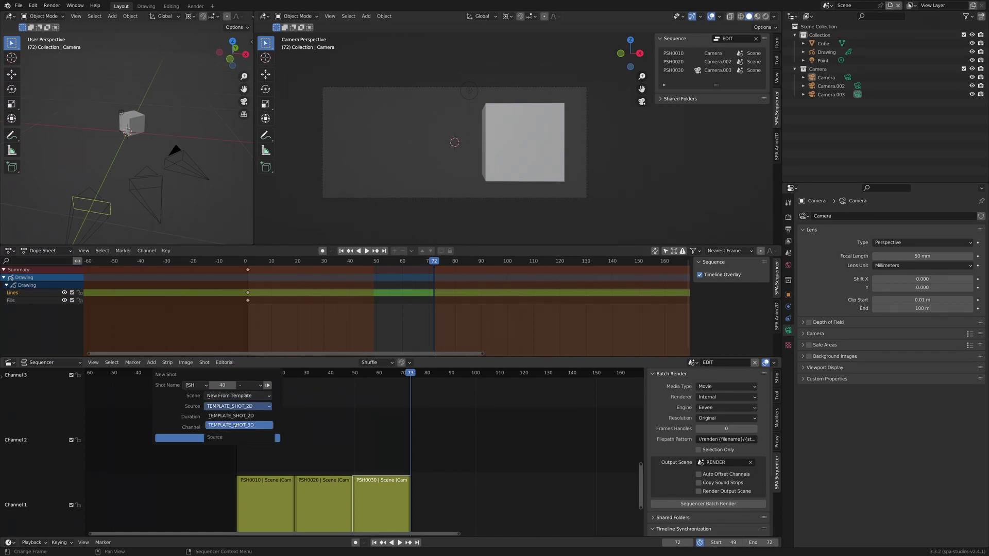
click(234, 425)
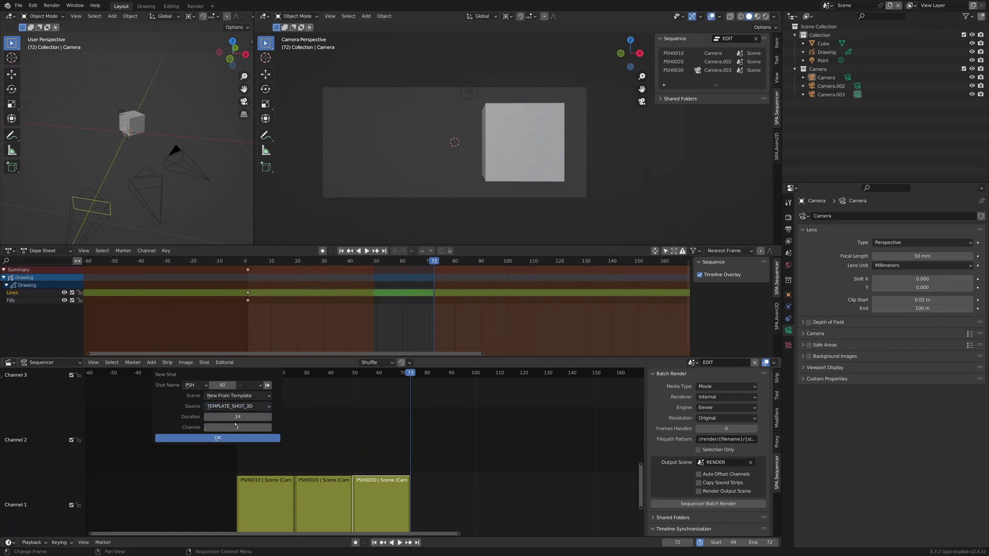
click(257, 437)
Play into PSH0040 and delete the template cube from its scene
key(space)
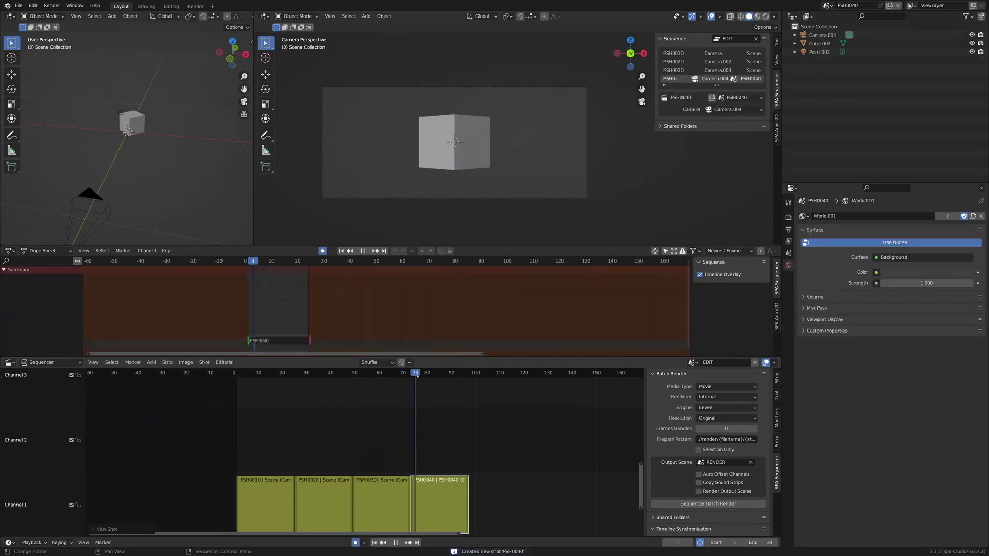
key(space)
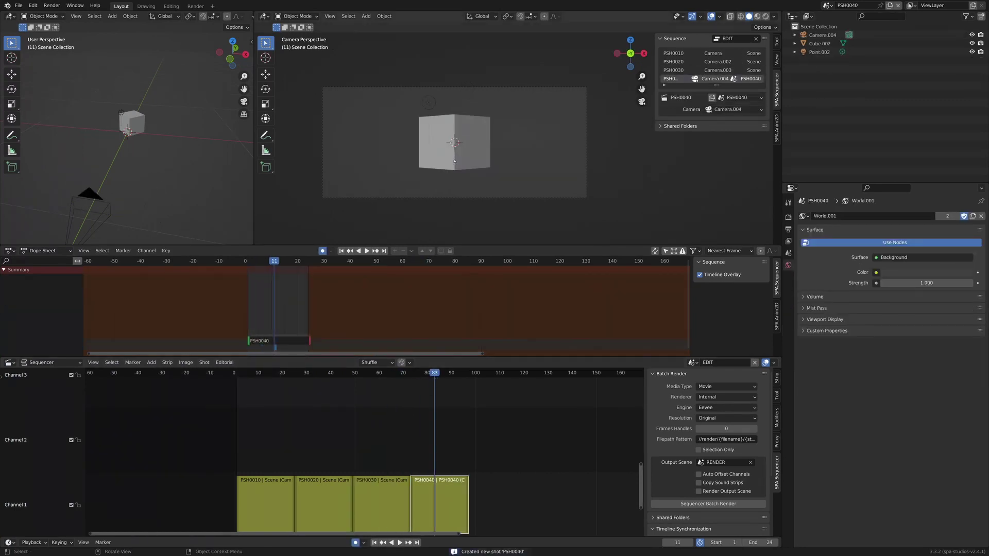
key(x)
click(452, 164)
key(shift+a)
Add a UV sphere and scale it down to 0.2
mouse_move(451, 165)
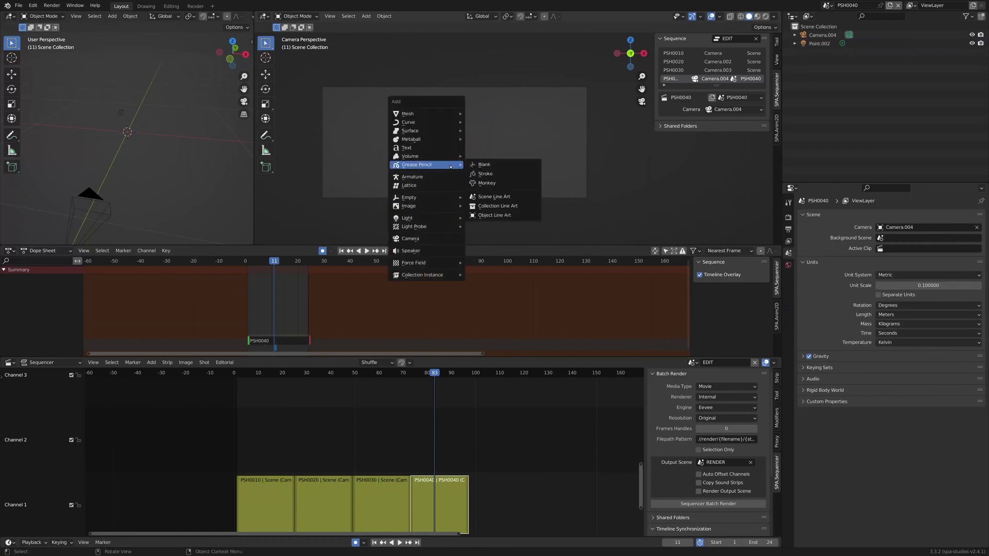
mouse_move(453, 114)
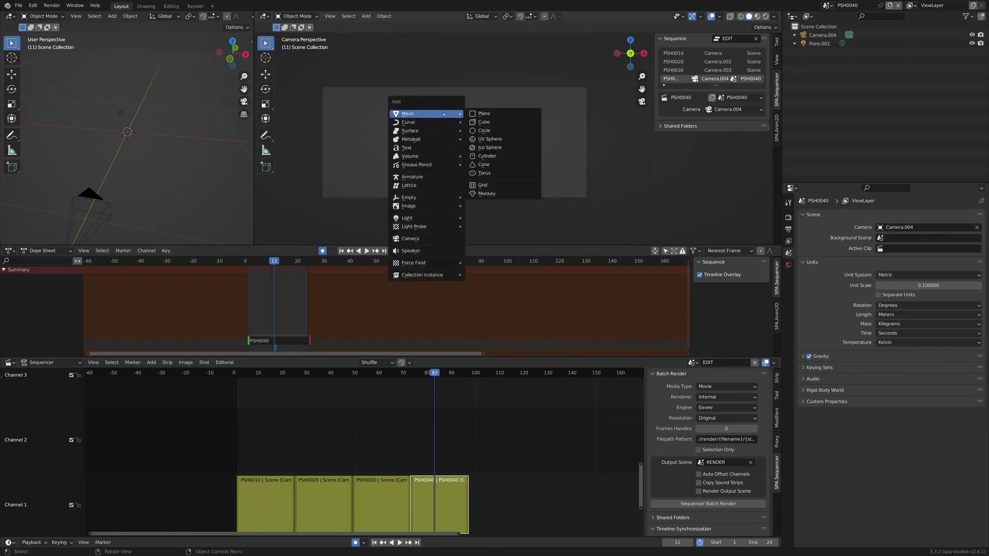
click(499, 140)
text(s)
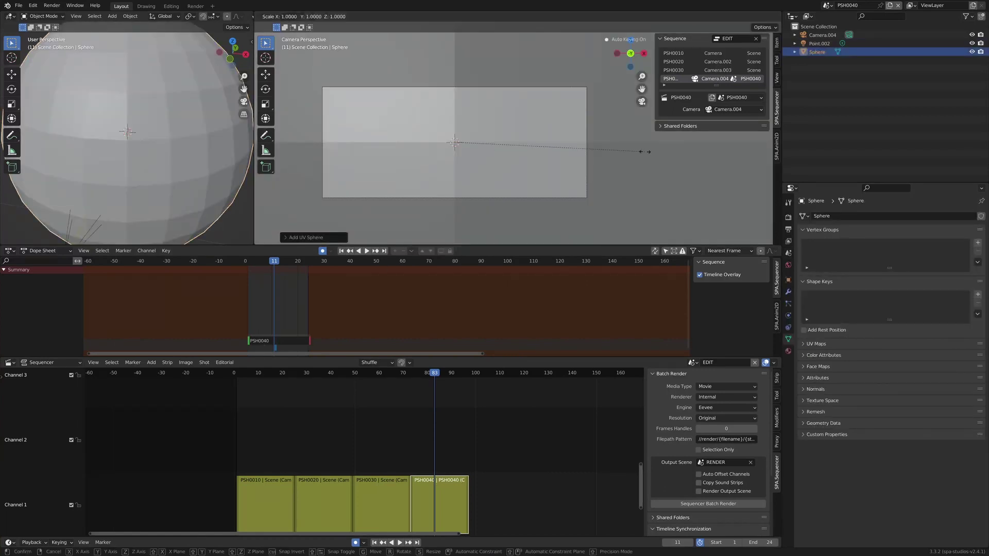
text(0.2)
key(Return)
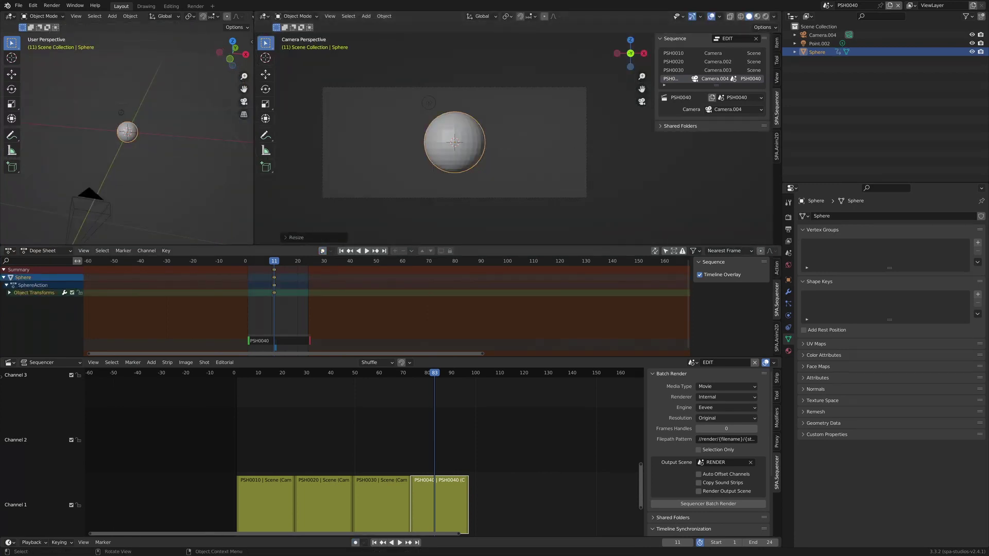
Delete the sphere's keyframes and leave the camera view
key(x)
click(267, 272)
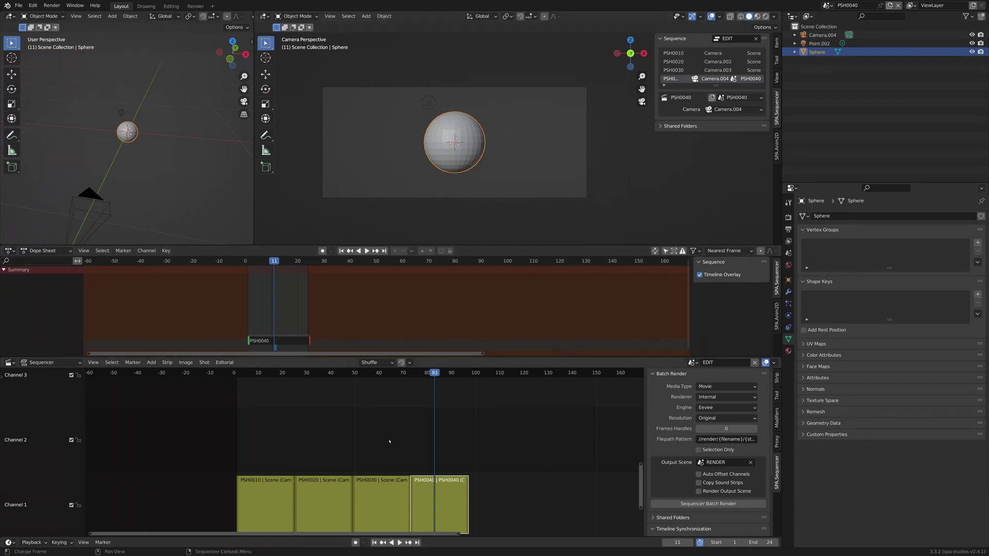
drag(436, 380, 444, 400)
key(KP_0)
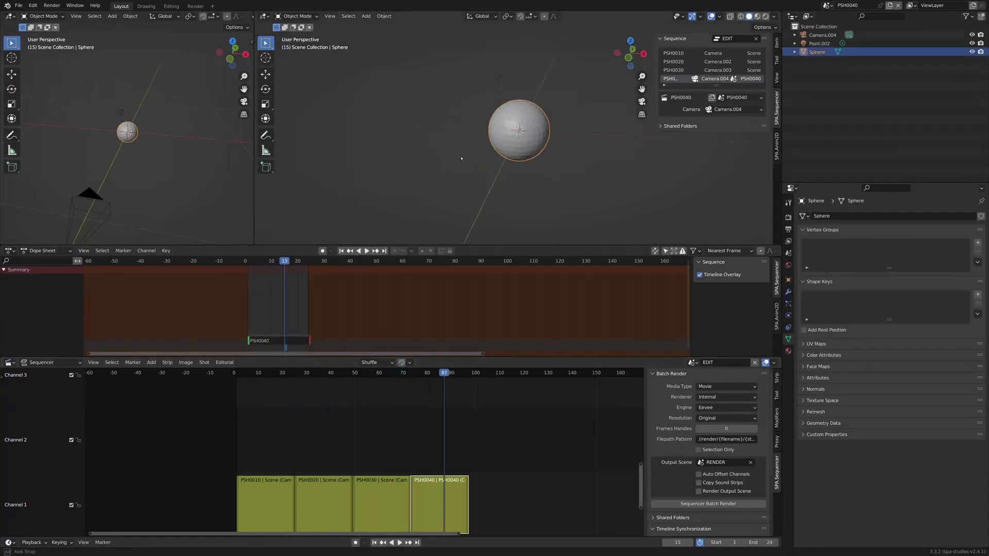
Duplicate Camera.004 into Camera.005 and place it up and to the right
click(473, 208)
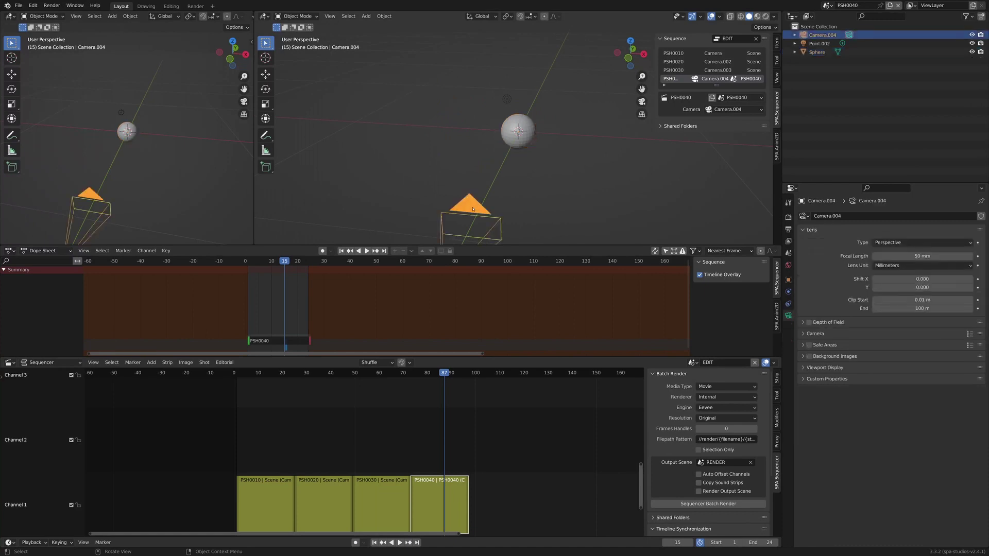
key(shift+d)
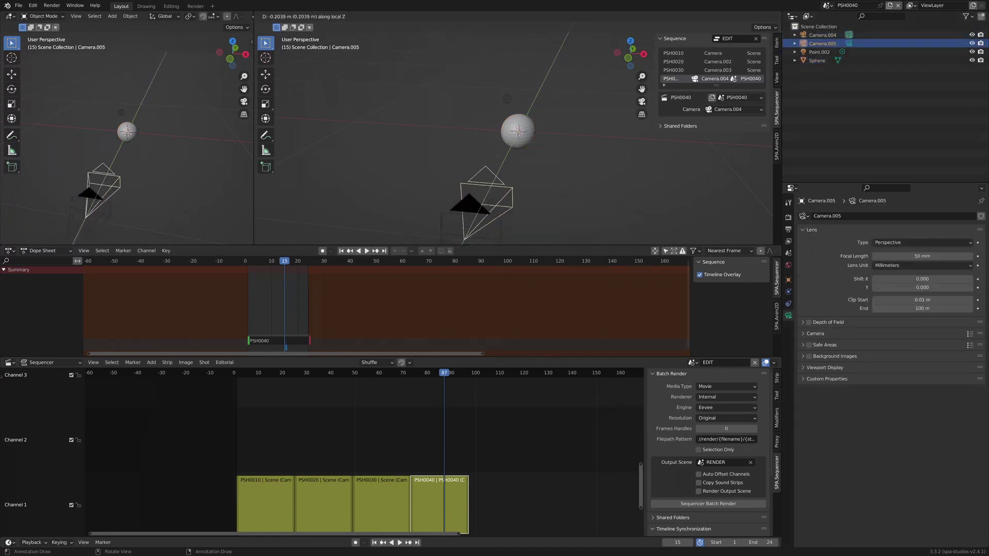
click(504, 143)
click(437, 397)
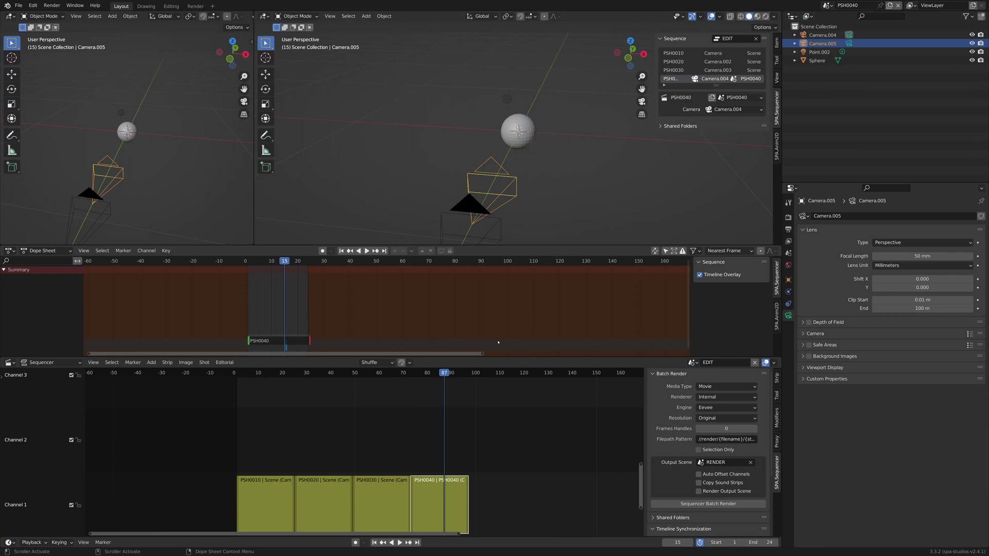
Add shot PSH0050 reusing the existing PSH0040 scene
click(204, 363)
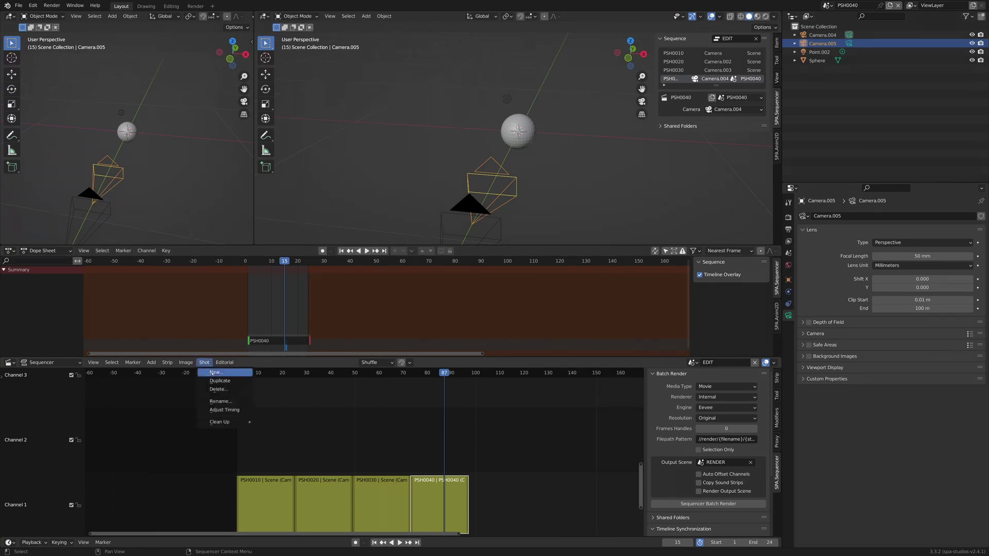
click(221, 373)
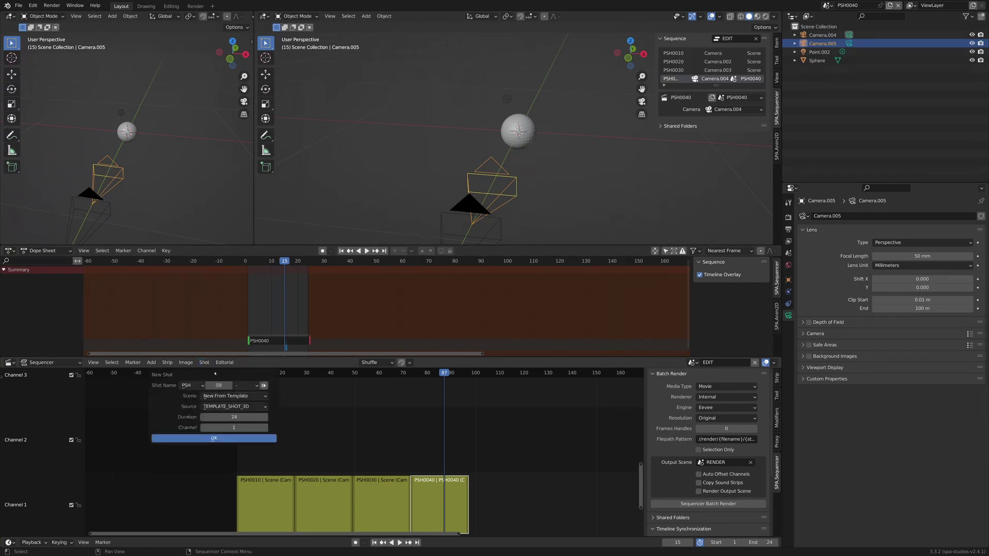
click(241, 396)
click(246, 405)
click(255, 438)
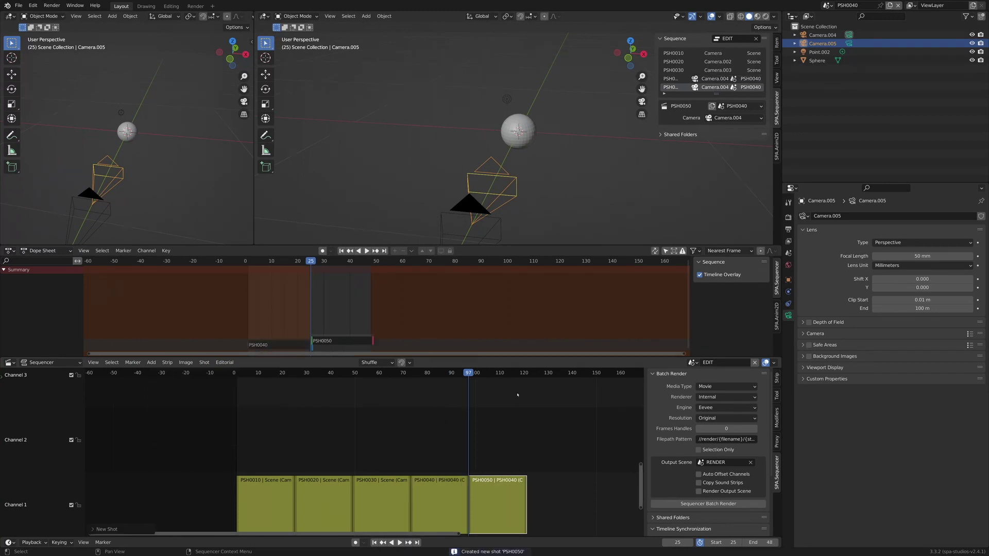
Film PSH0050 through Camera.005, view through it, and scrub back into PSH0040
click(734, 118)
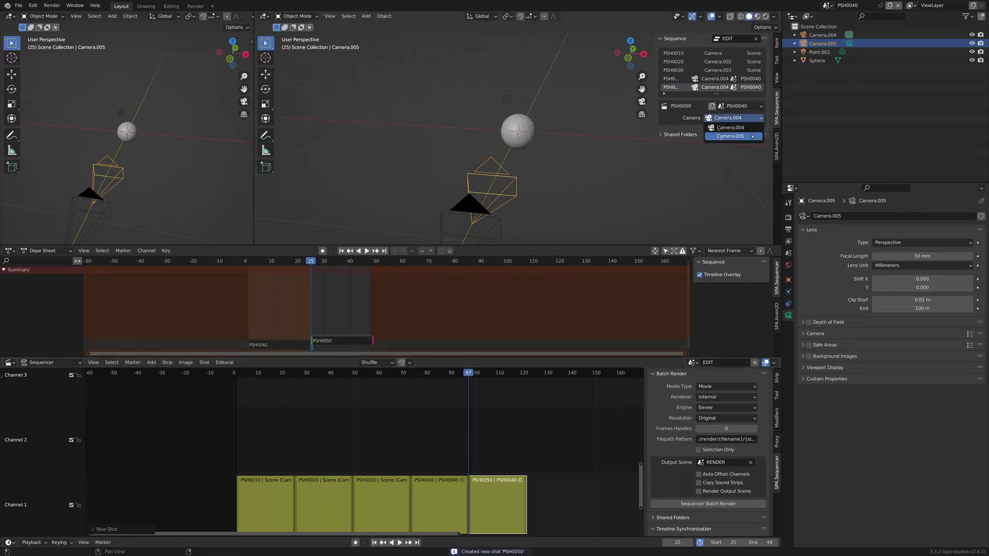
click(752, 136)
key(KP_0)
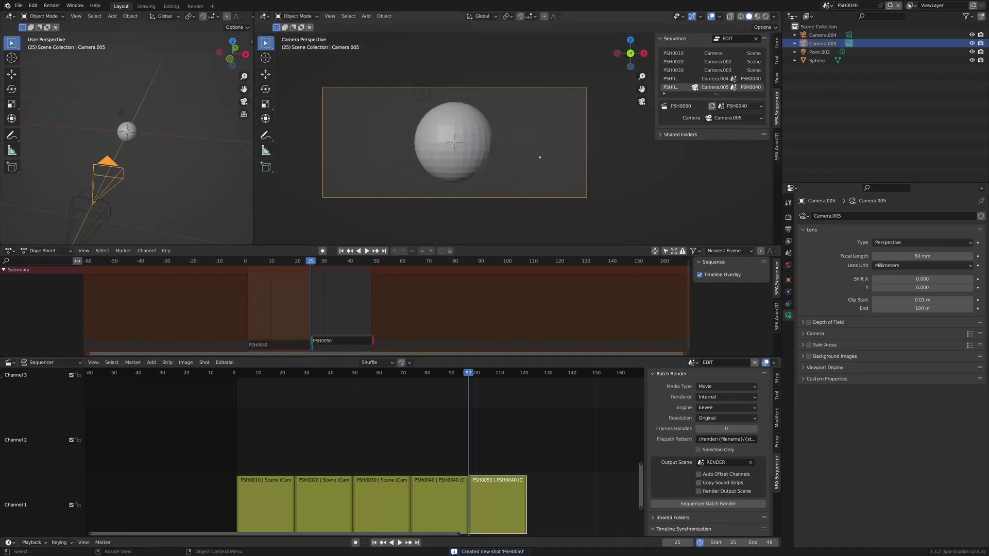
drag(467, 376, 272, 407)
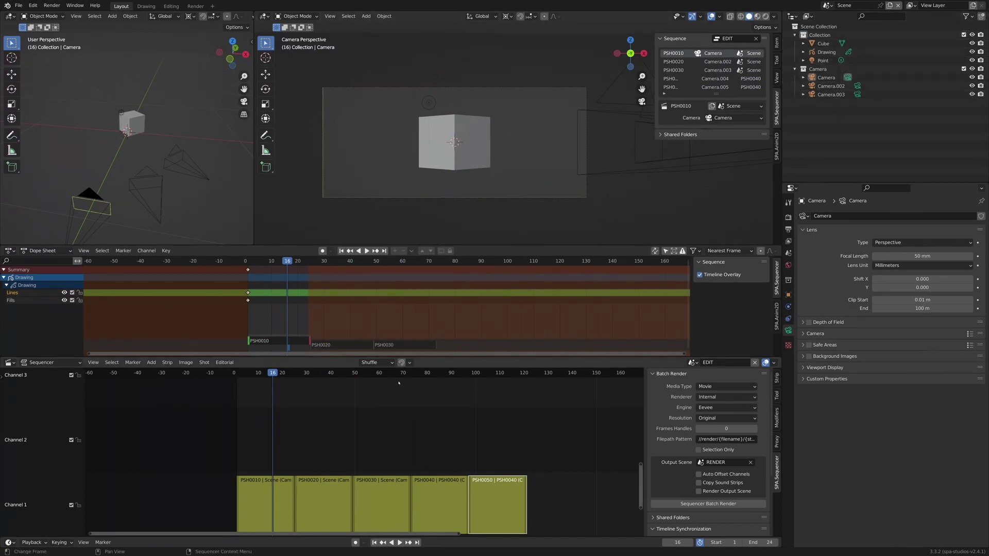
Play back the edit to review the shots through PSH0040
key(space)
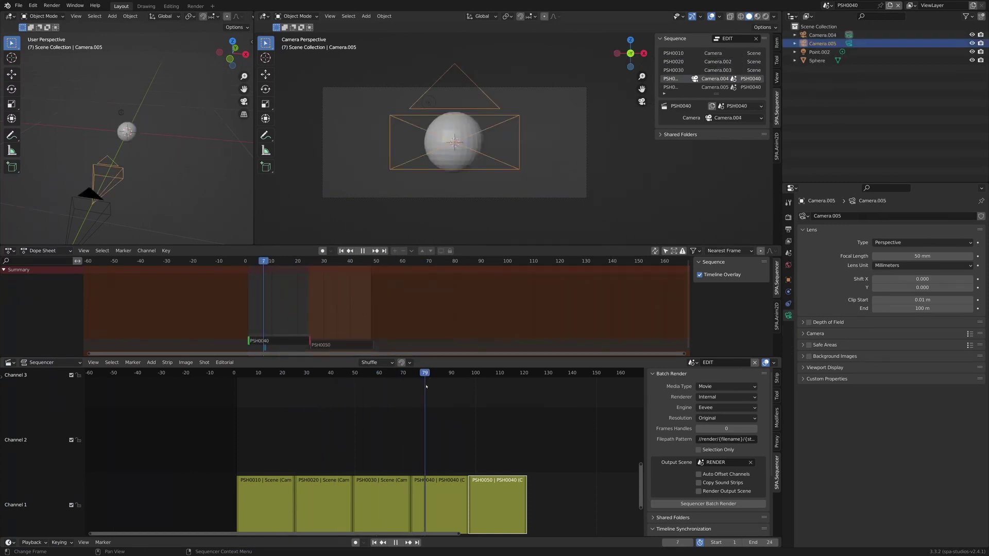
key(space)
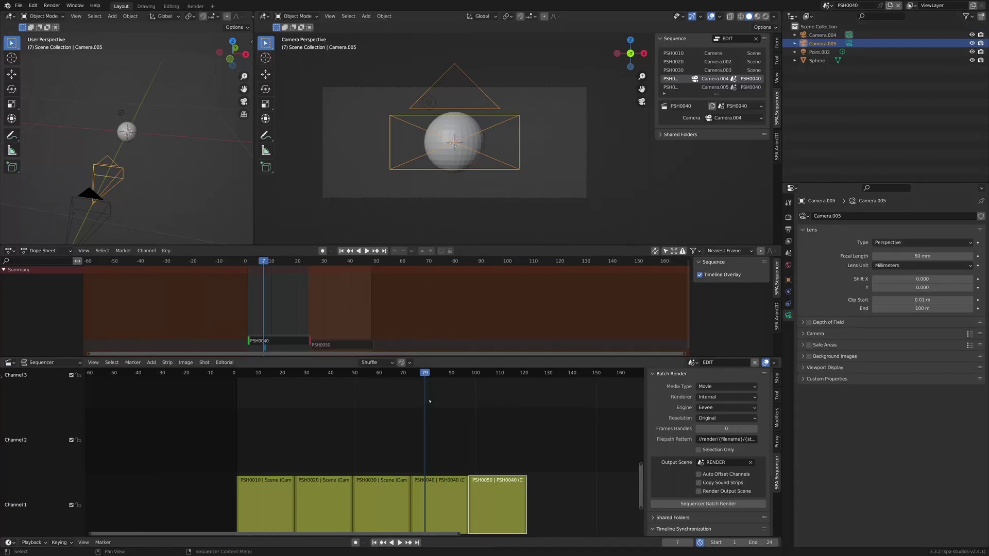
key(space)
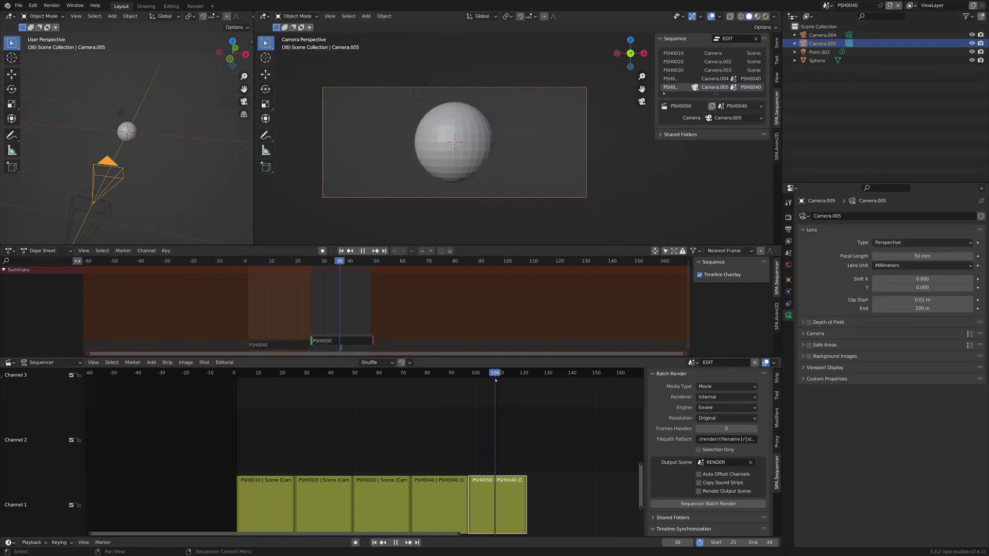
key(space)
Drag PSH0030 after PSH0050, close the gap it left, and return to frame 49
drag(385, 503, 557, 499)
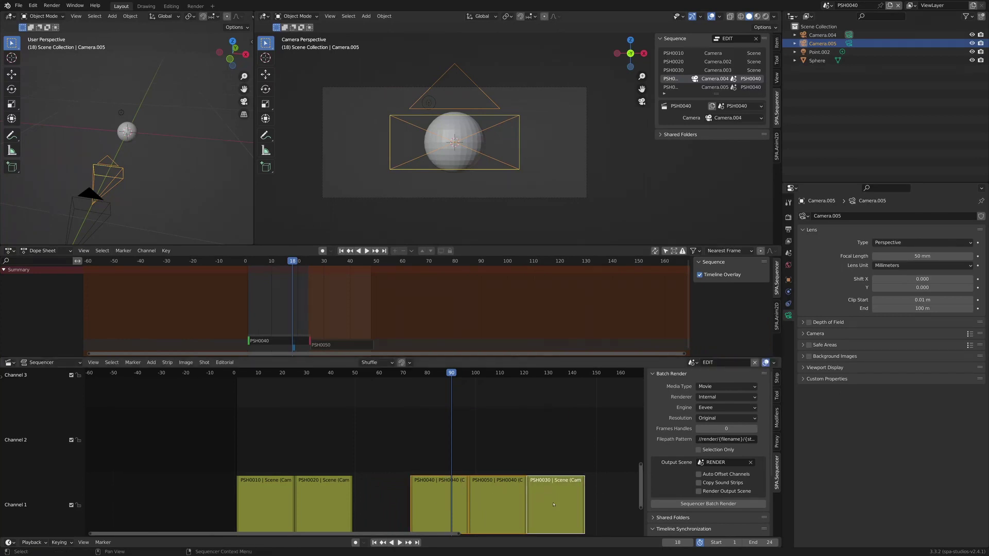
drag(551, 503, 493, 506)
drag(449, 373, 492, 385)
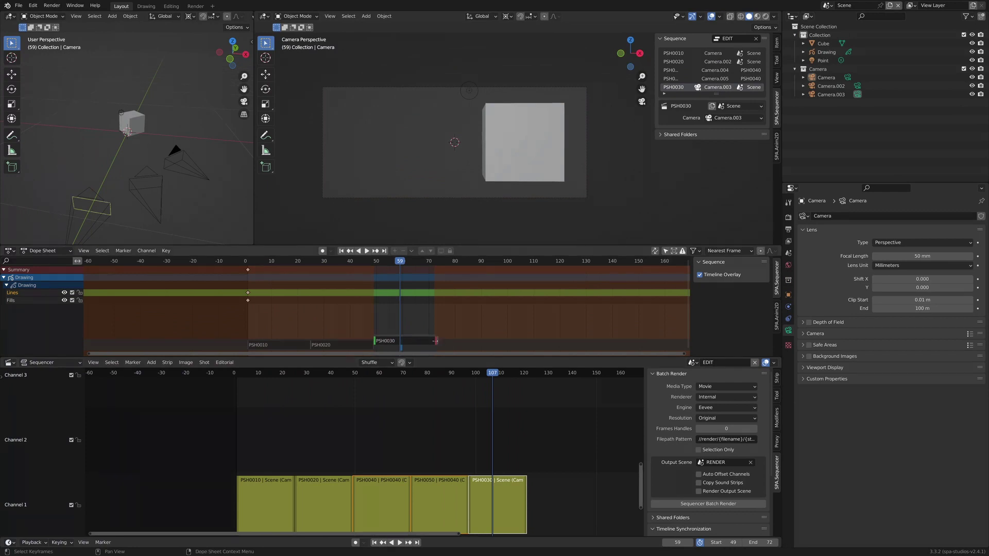
Extend PSH0030's end and retime it in the Dope Sheet to cover Scene frames 49–83
drag(525, 507, 551, 507)
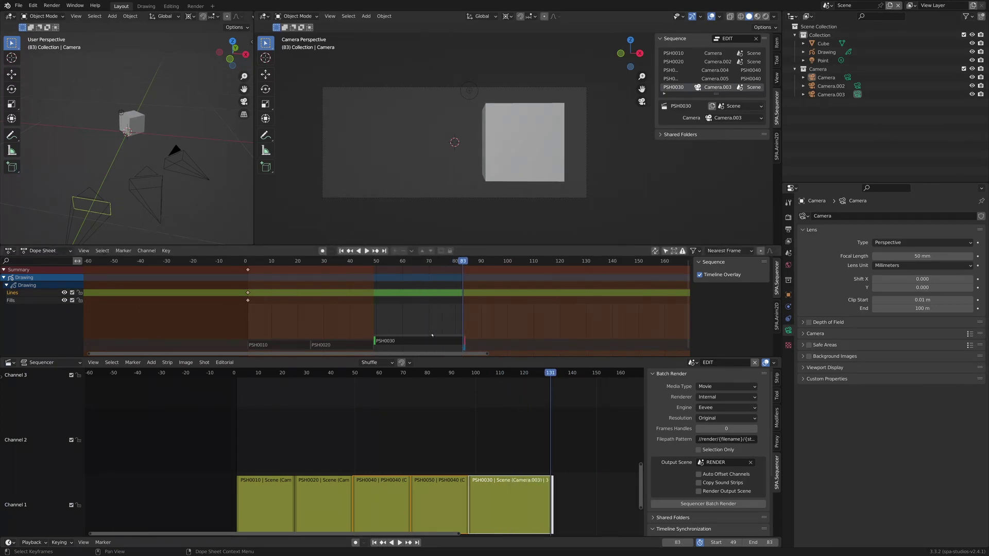
mouse_move(431, 335)
mouse_down()
mouse_move(299, 335)
mouse_move(433, 336)
mouse_up()
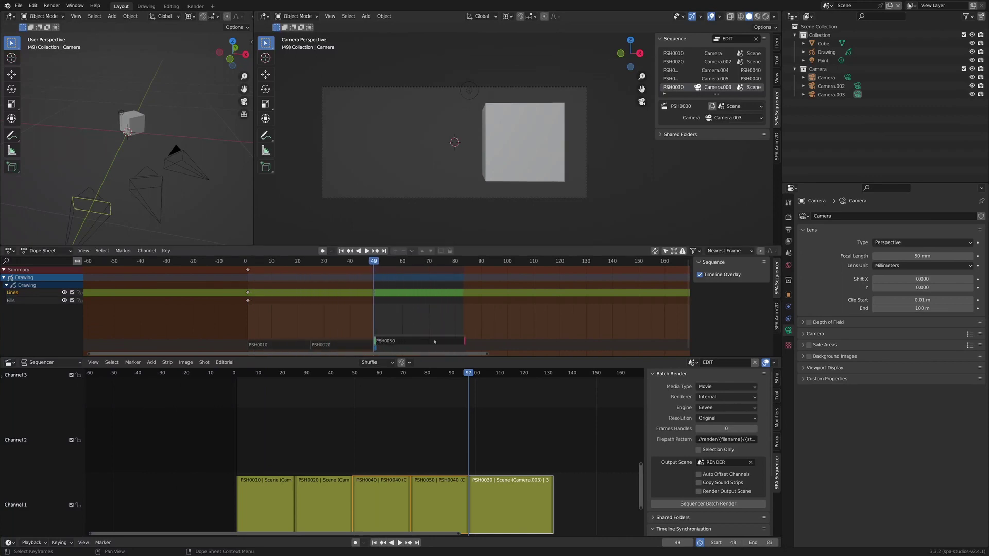
drag(468, 373, 495, 383)
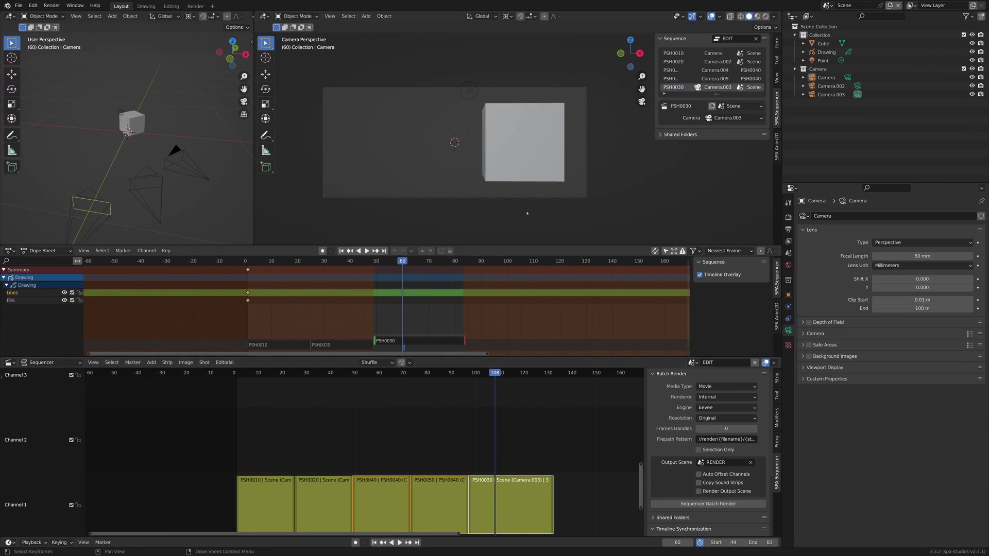
Switch shot PSH0030's scene to PSH0040 and play back the edit
click(748, 107)
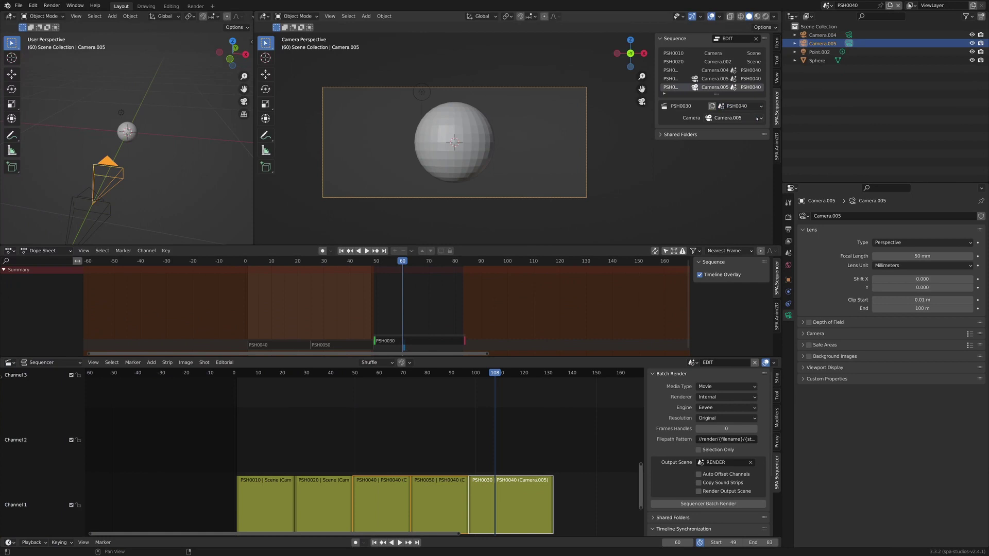
key(space)
click(451, 383)
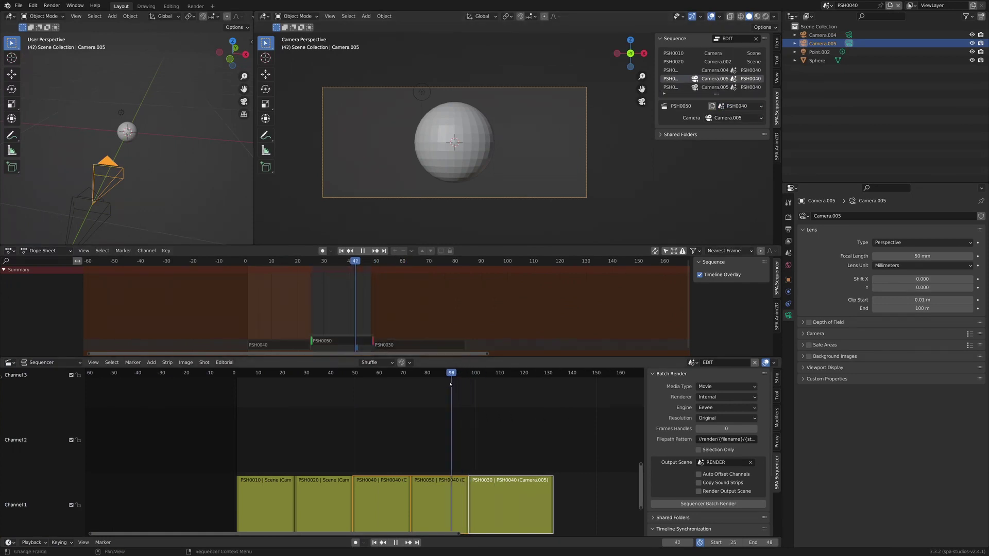
drag(451, 384, 518, 390)
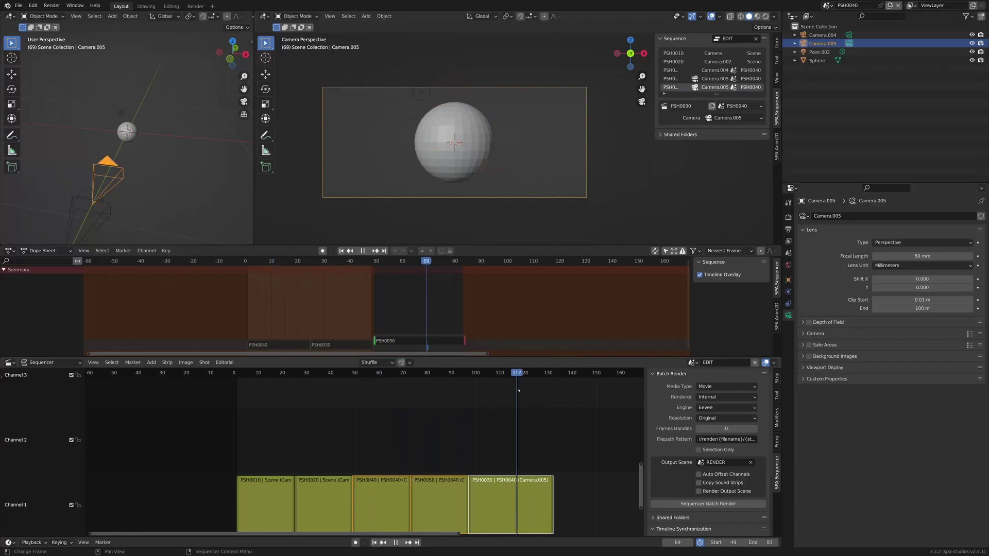
key(space)
Choose PSH0030's camera and hide the sidebar to enlarge the view
click(733, 118)
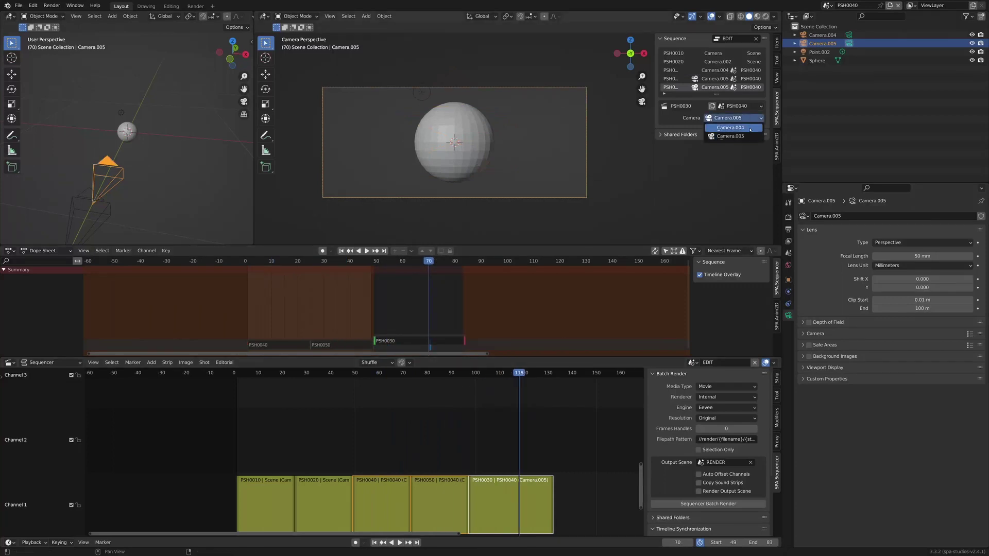
click(751, 128)
key(n)
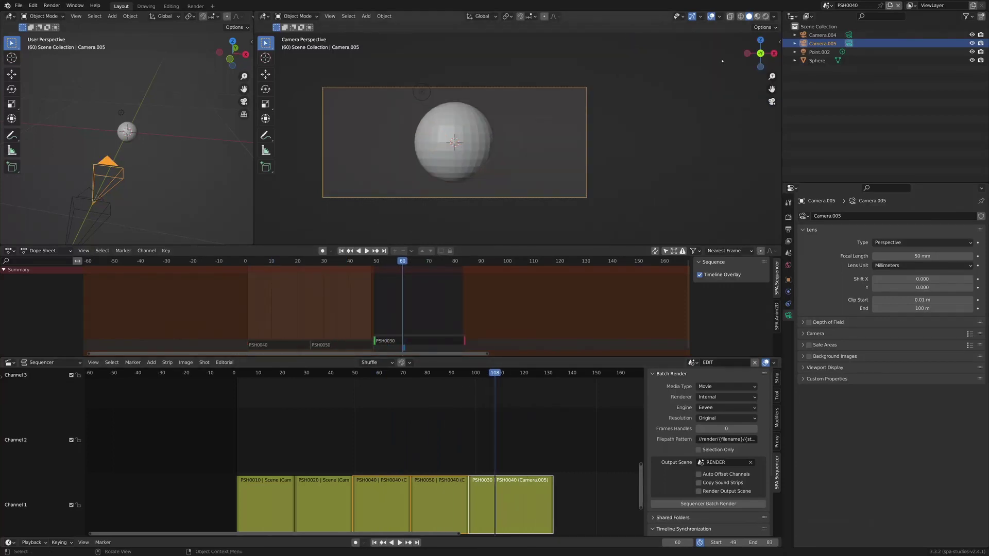
Switch to Material Preview and move the point light above the sphere
click(757, 16)
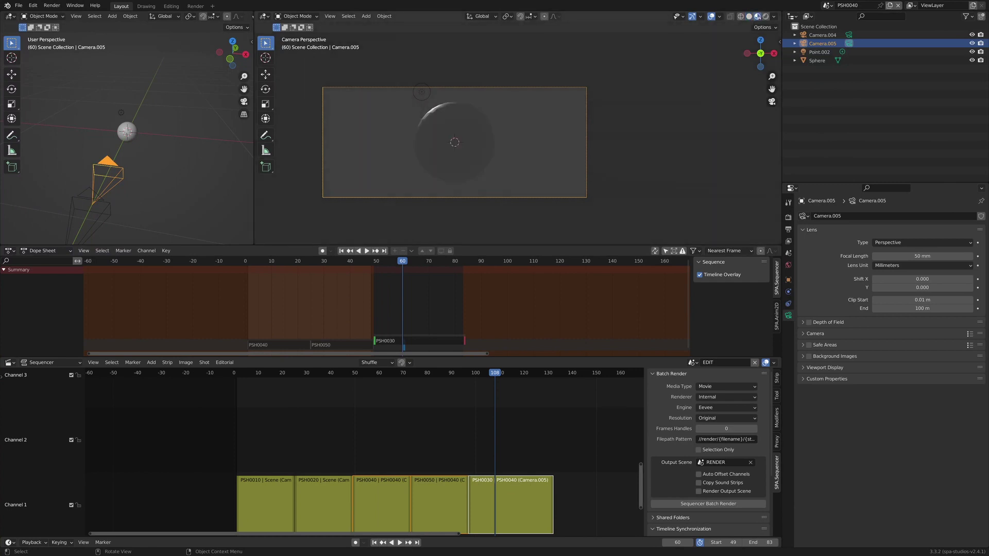
click(424, 96)
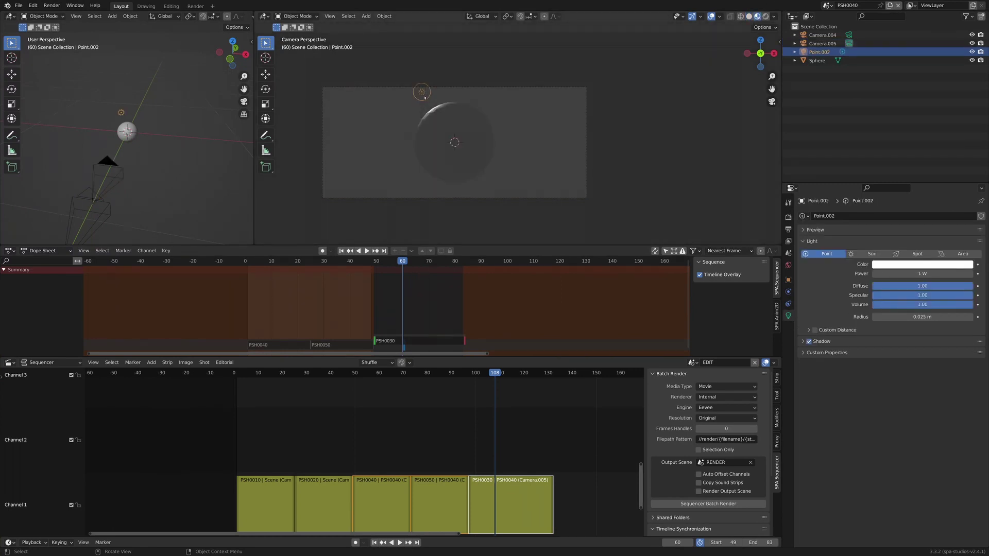
key(g)
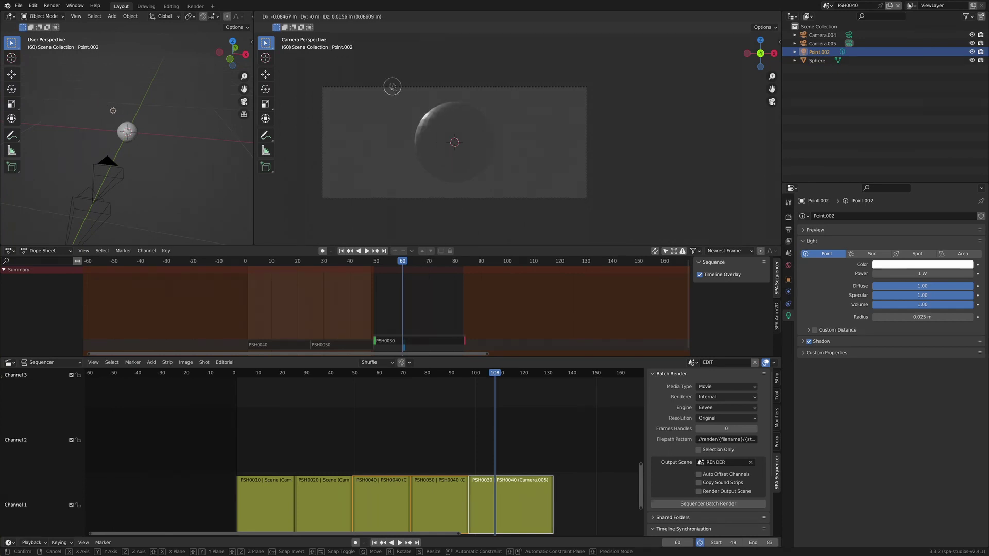
click(395, 92)
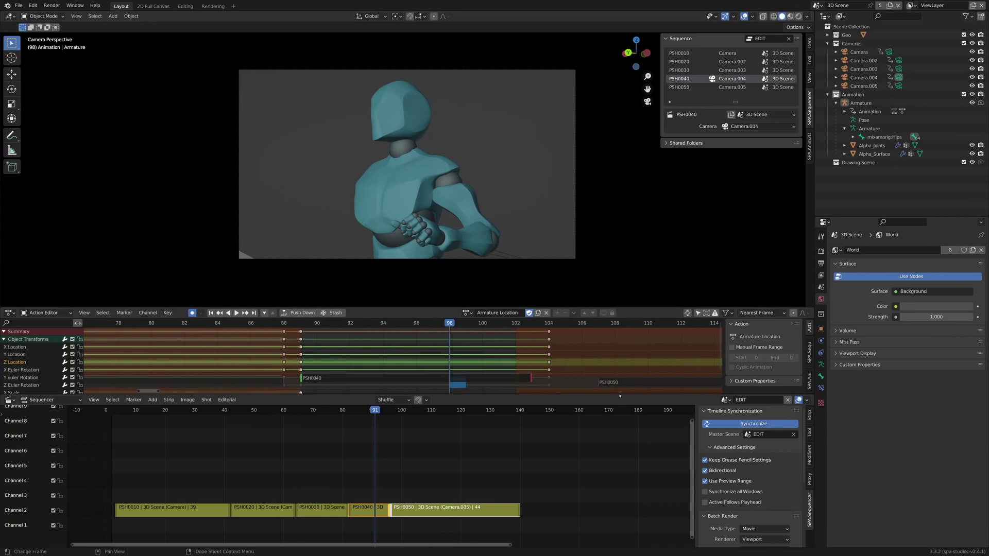
Enlarge the Sequencer, play the edit from PSH0020, and enable Timeline Synchronization
drag(619, 395, 644, 341)
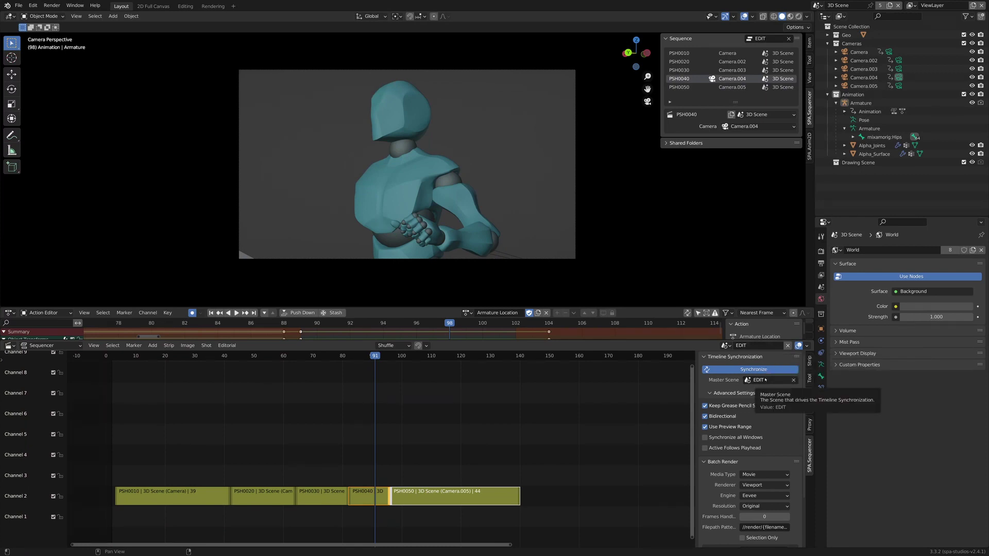
drag(400, 359, 270, 362)
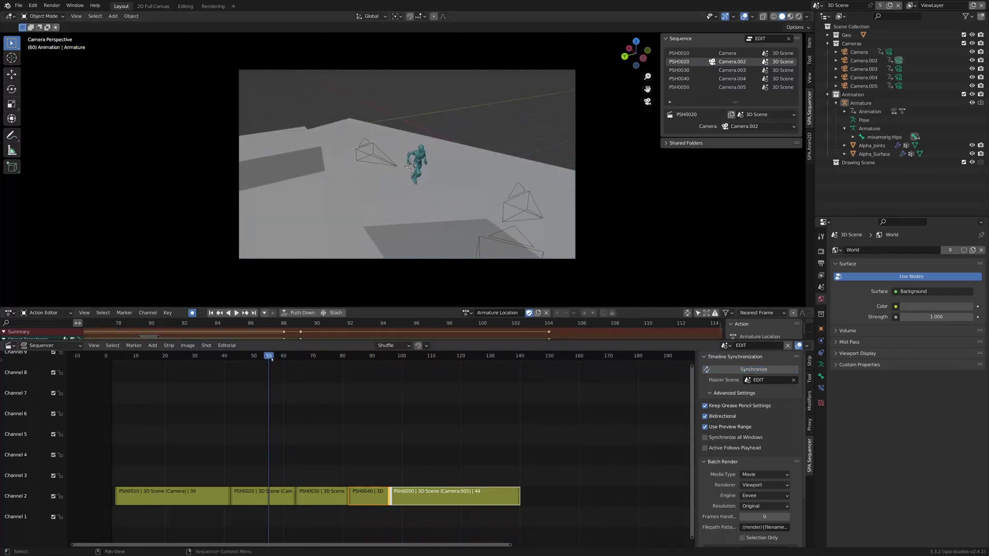
key(space)
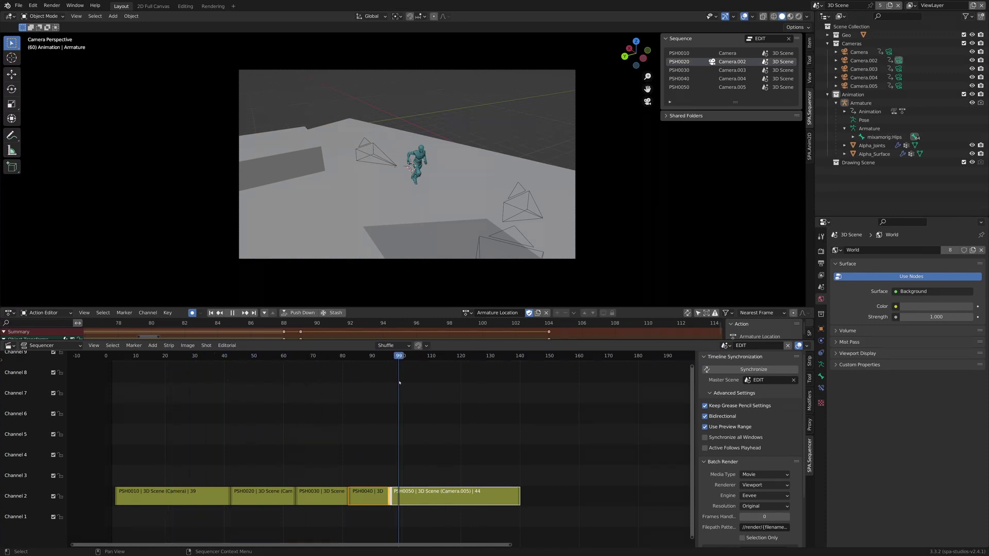
key(space)
click(718, 370)
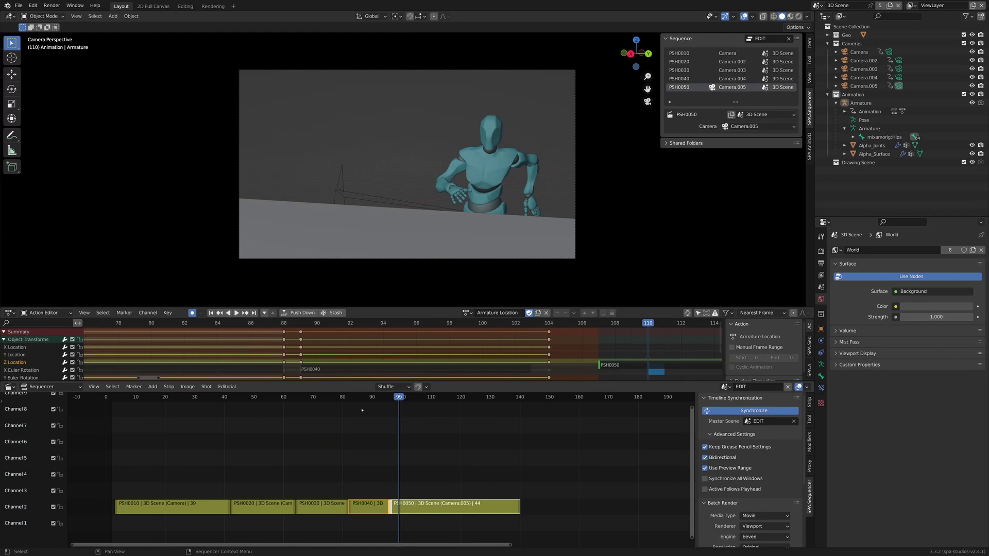
drag(389, 398, 357, 398)
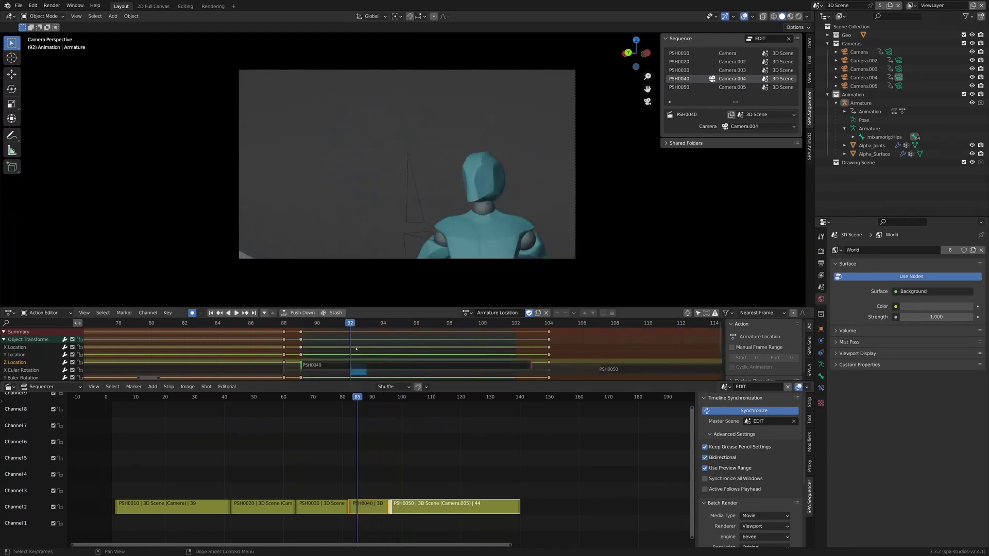
key(space)
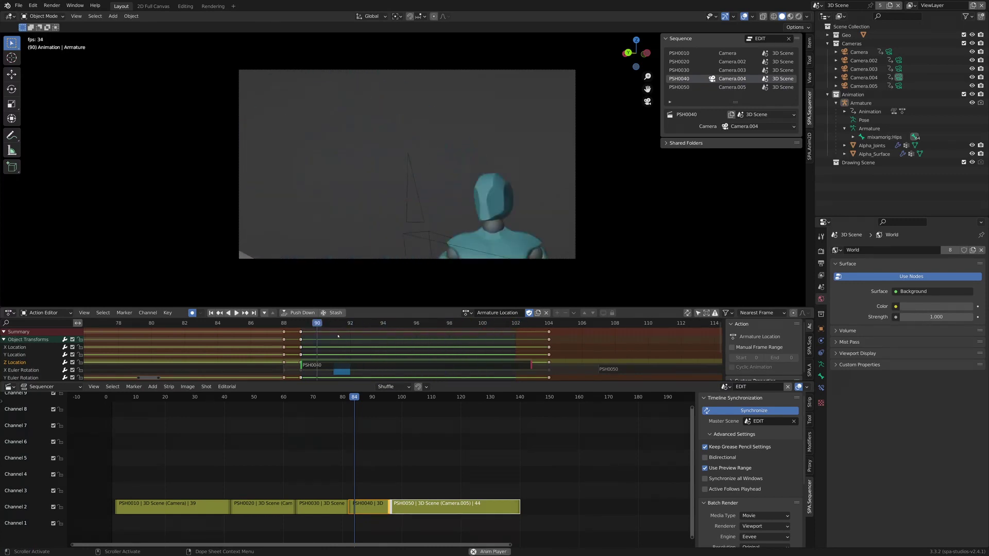
key(Escape)
mouse_move(355, 403)
mouse_down()
mouse_move(383, 403)
mouse_move(346, 403)
mouse_move(366, 403)
mouse_up()
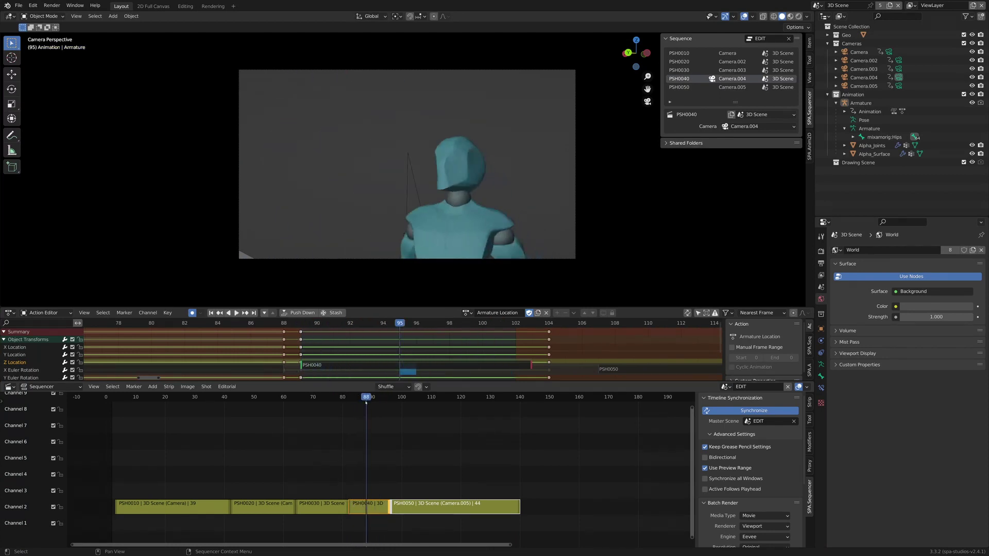
Turn Bidirectional synchronization back on in Timeline Synchronization's Advanced Settings
click(705, 457)
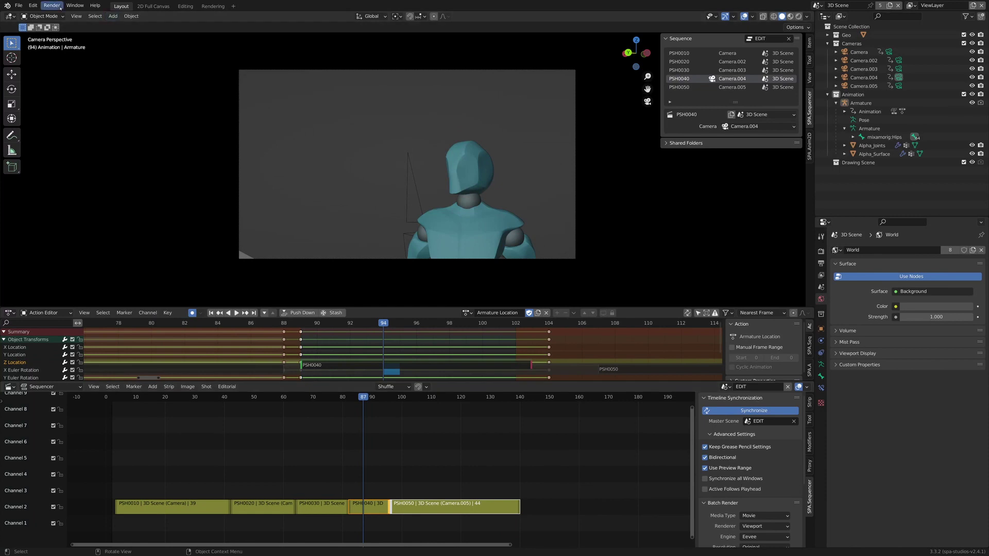
click(75, 5)
scroll(785, 489, down, 2)
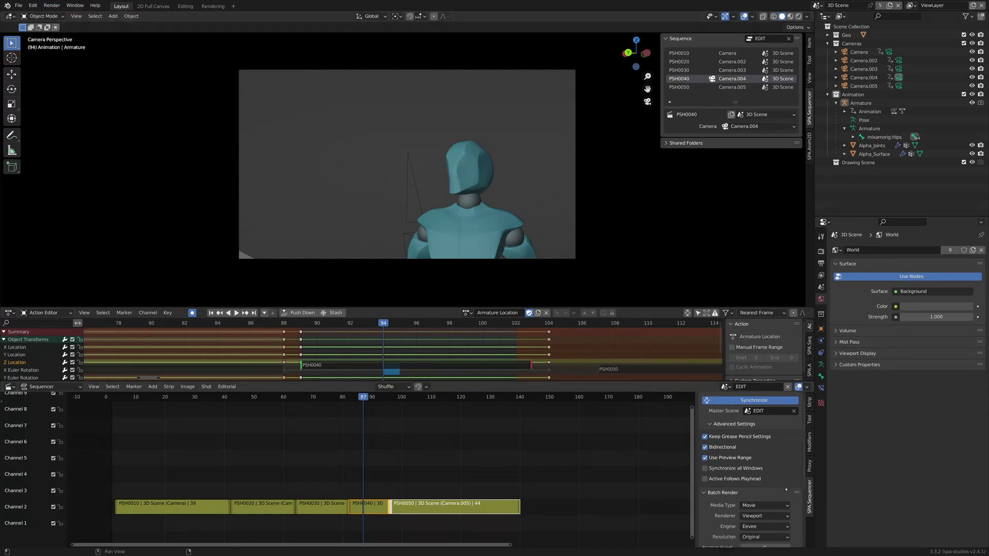
Enable Active Follows Playhead, then play back the edit
click(705, 468)
click(507, 442)
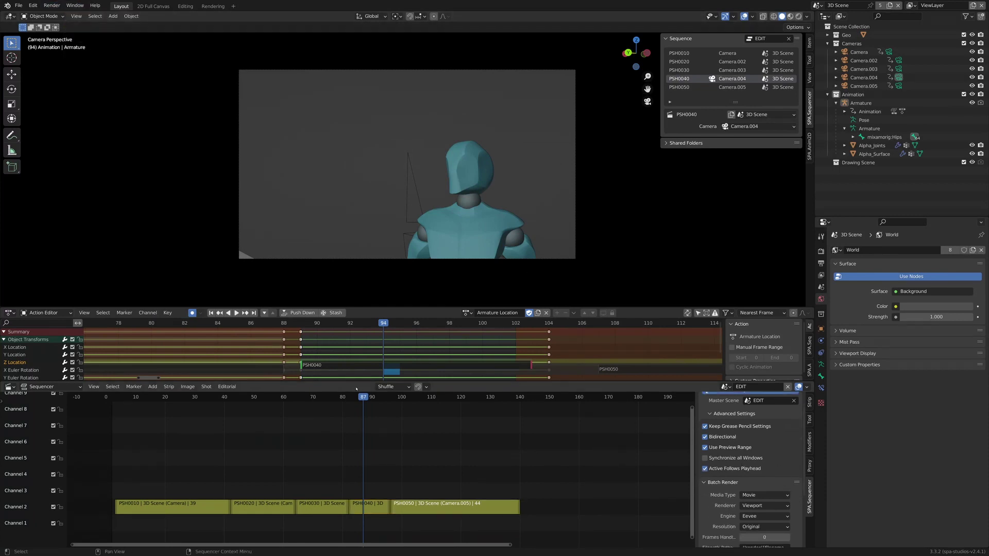
key(space)
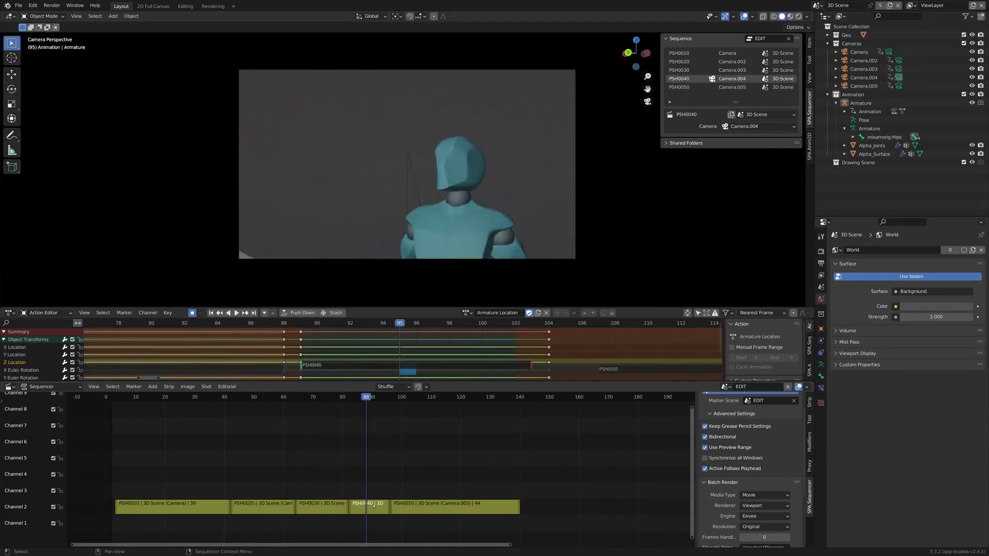
scroll(744, 423, down, 3)
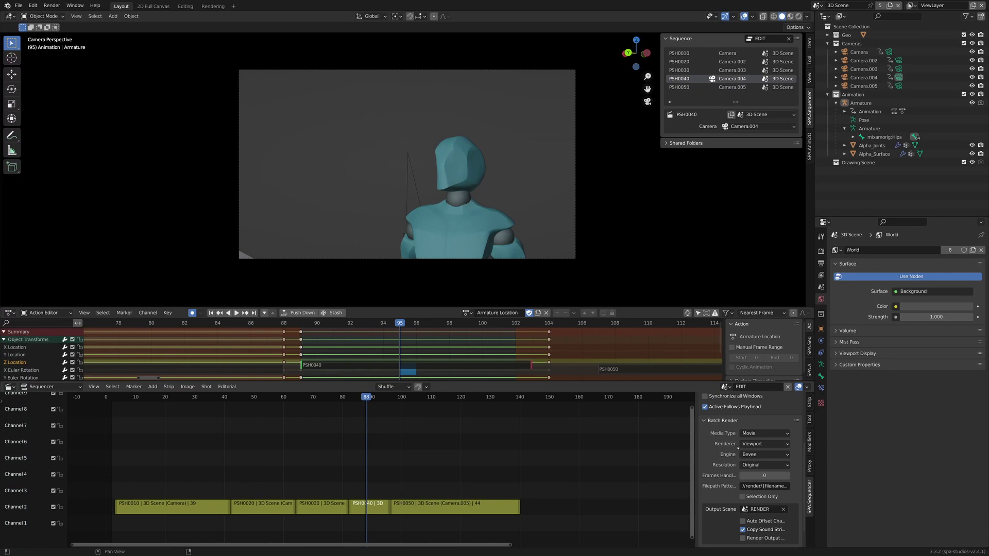
scroll(749, 432, down, 1)
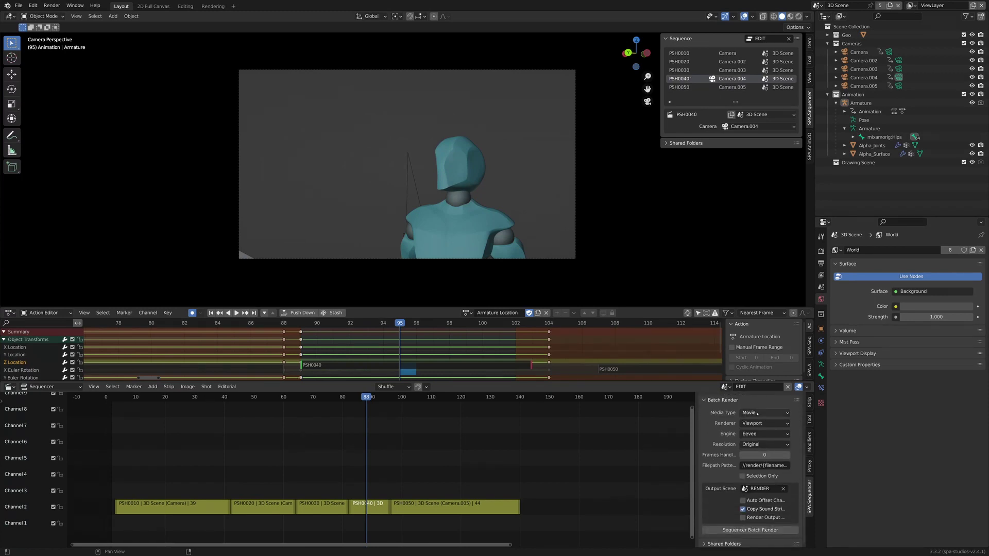
click(757, 413)
key(Escape)
click(771, 423)
click(770, 423)
click(763, 436)
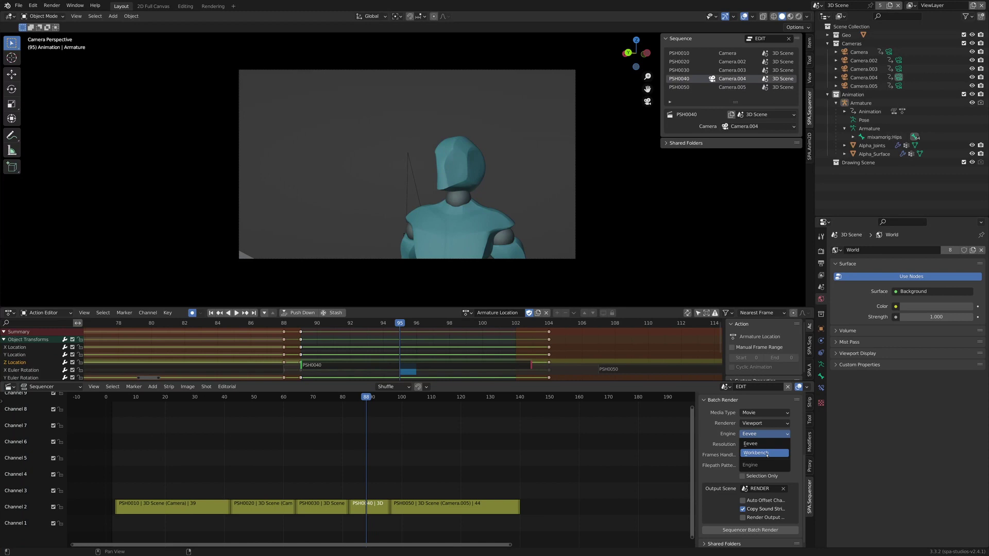
click(752, 443)
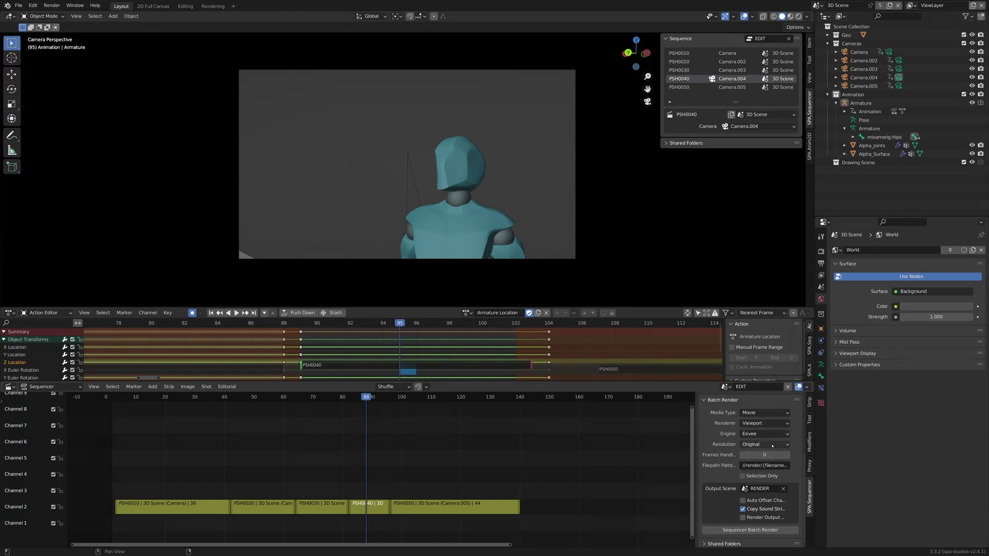
click(772, 446)
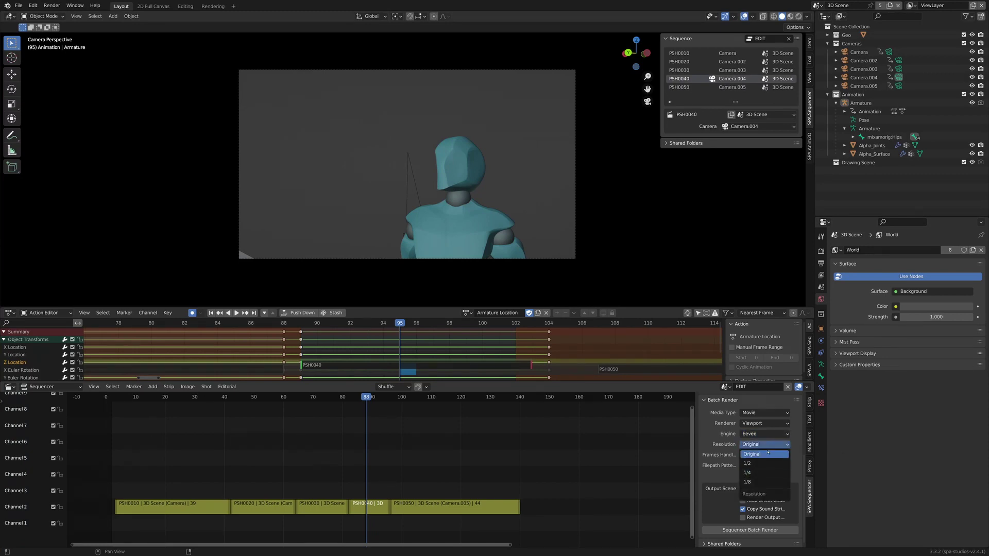
click(767, 453)
scroll(743, 474, down, 1)
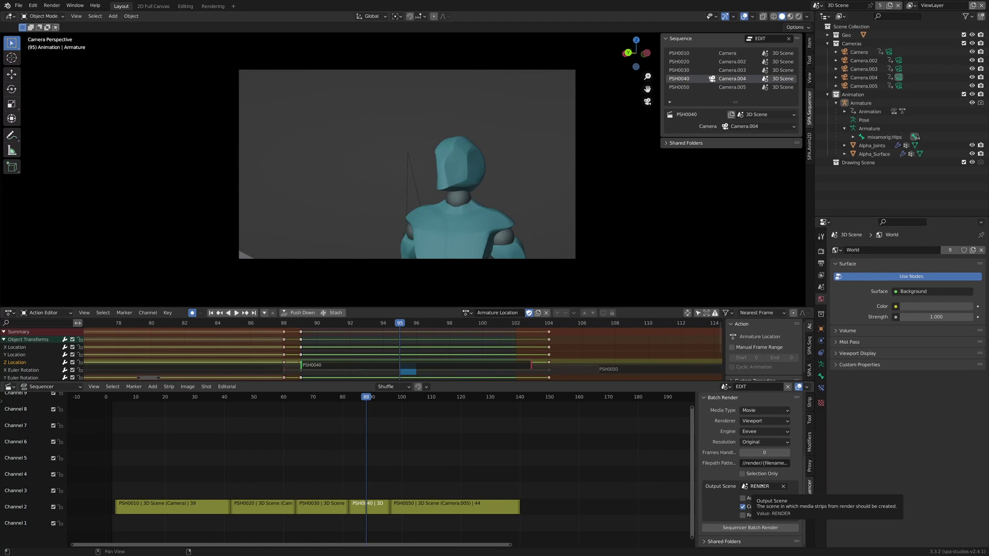
With Selection Only on and PSH0050 selected, run Sequencer Batch Render to produce movie strips
click(453, 505)
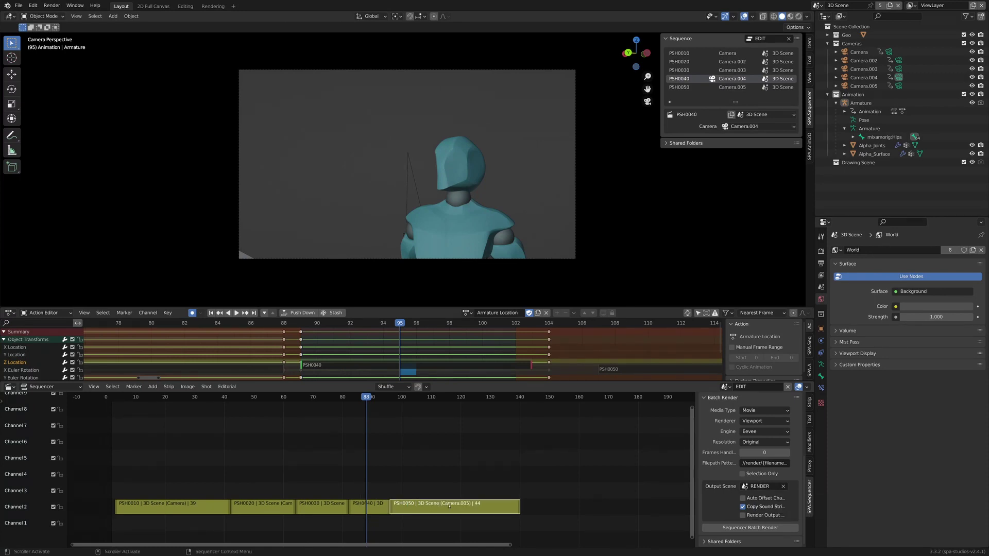
click(309, 505)
click(748, 476)
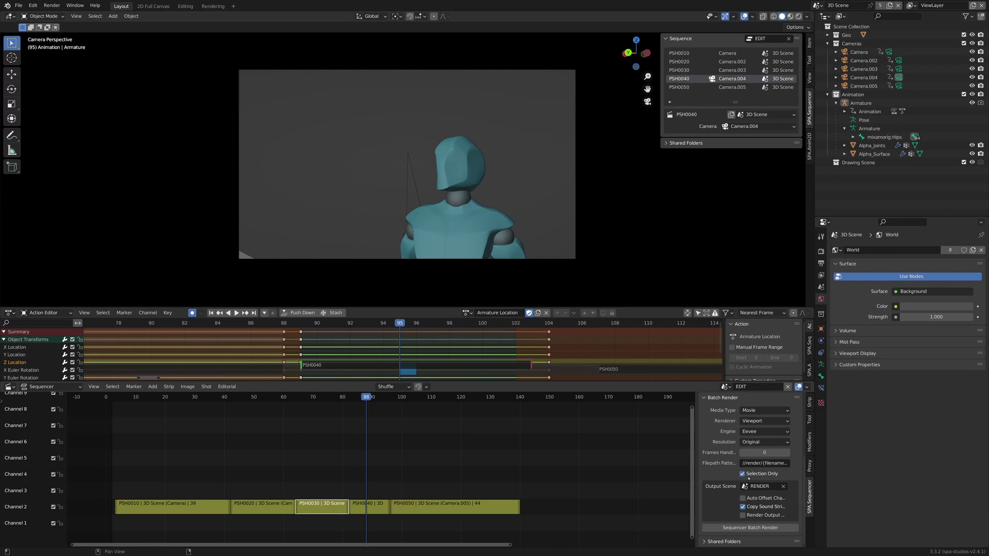
click(666, 467)
click(752, 527)
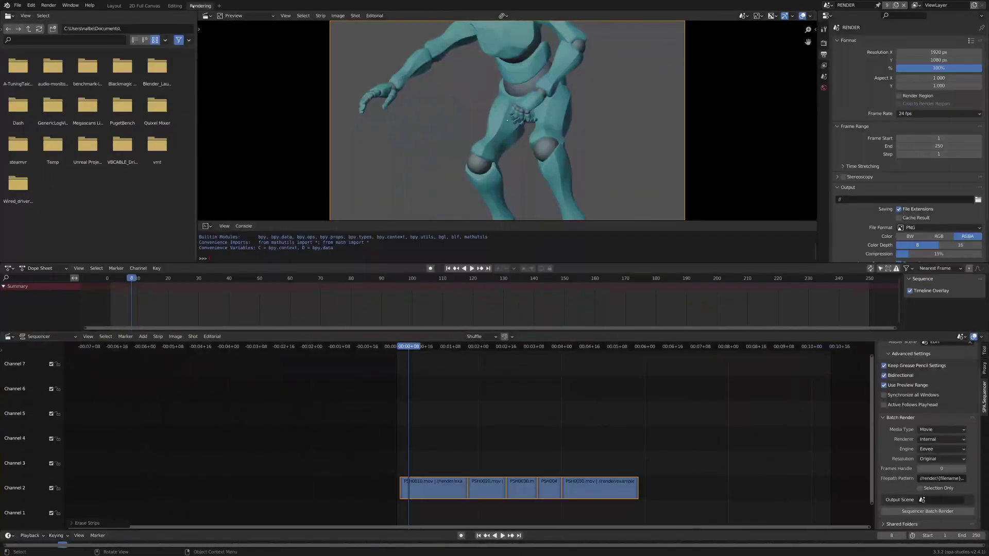
Switch the sequencer to Sequencer & Preview and maximize it. Enlarge the preview and scrub the rendered movie strips
click(49, 337)
click(52, 365)
key(ctrl+space)
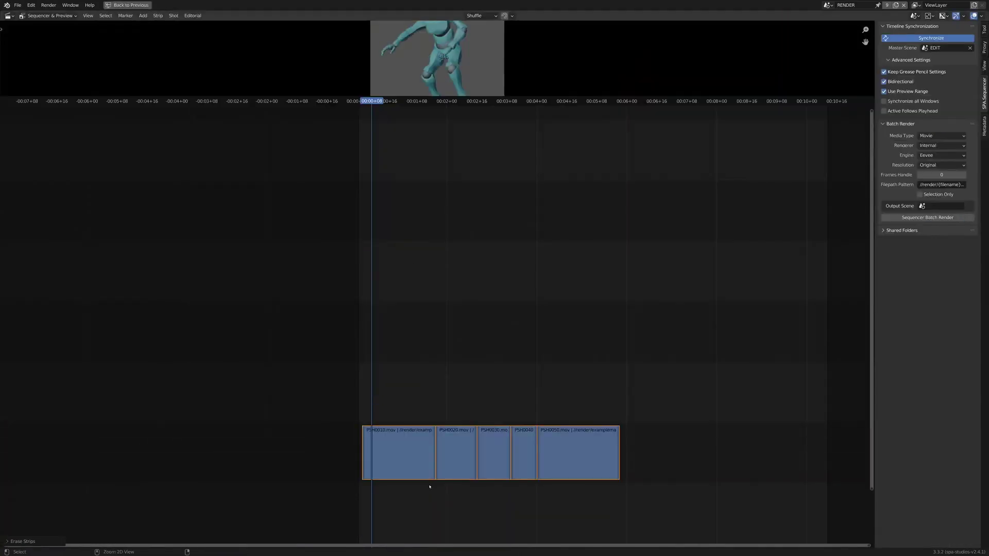
drag(459, 96, 454, 302)
drag(375, 307, 611, 304)
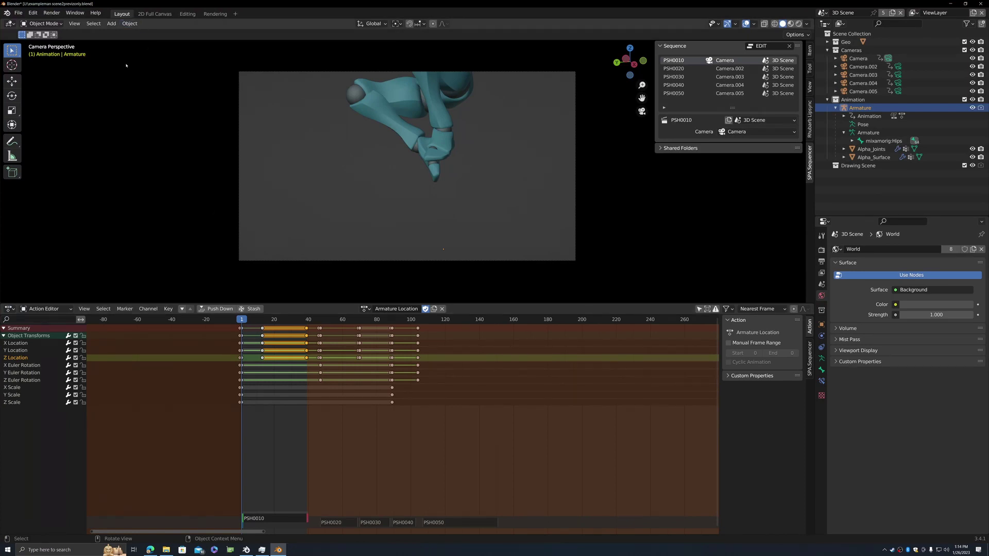
In the Editing workspace, frame all shot strips, set the playhead to frame 24, and play then stop
click(187, 14)
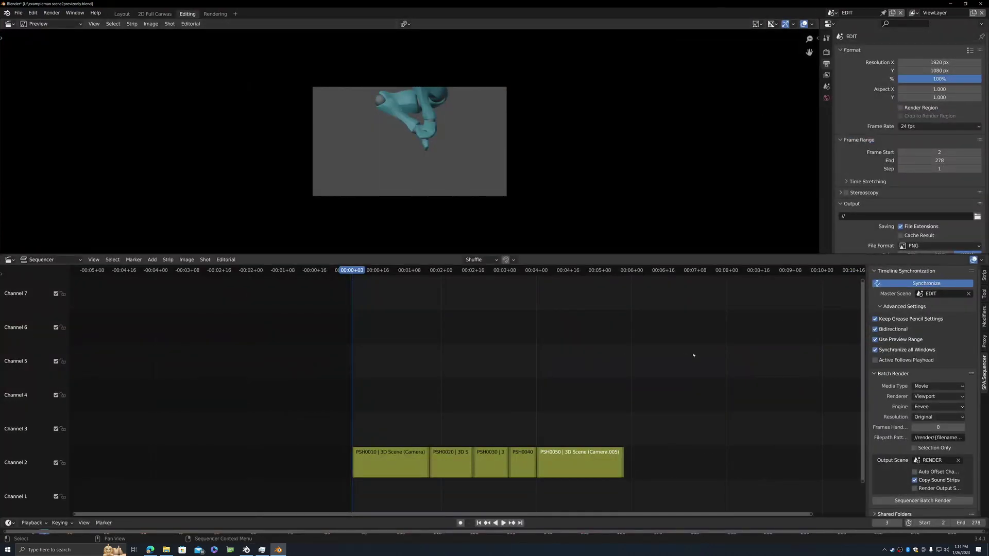
middle_drag(693, 355, 556, 357)
scroll(556, 357, up, 3)
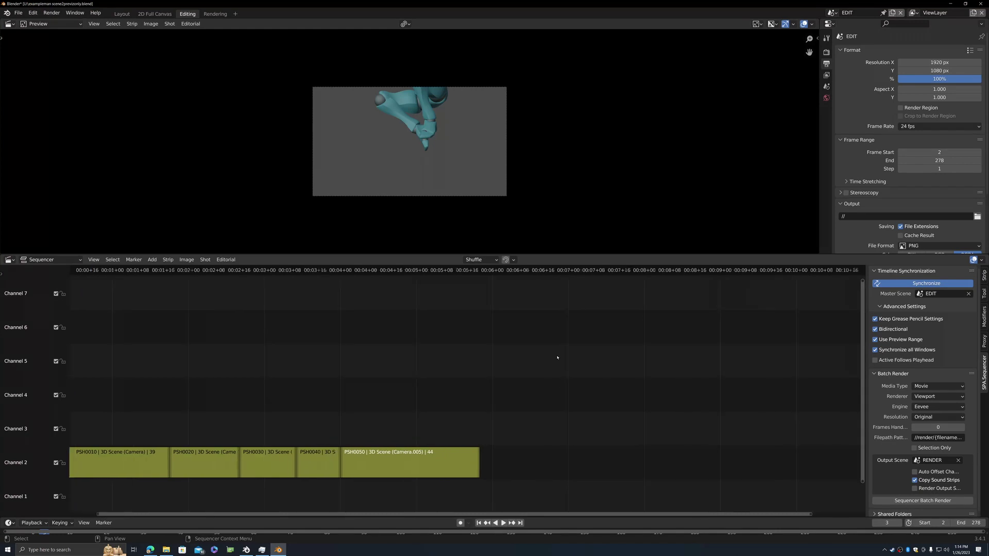
scroll(591, 353, up, 2)
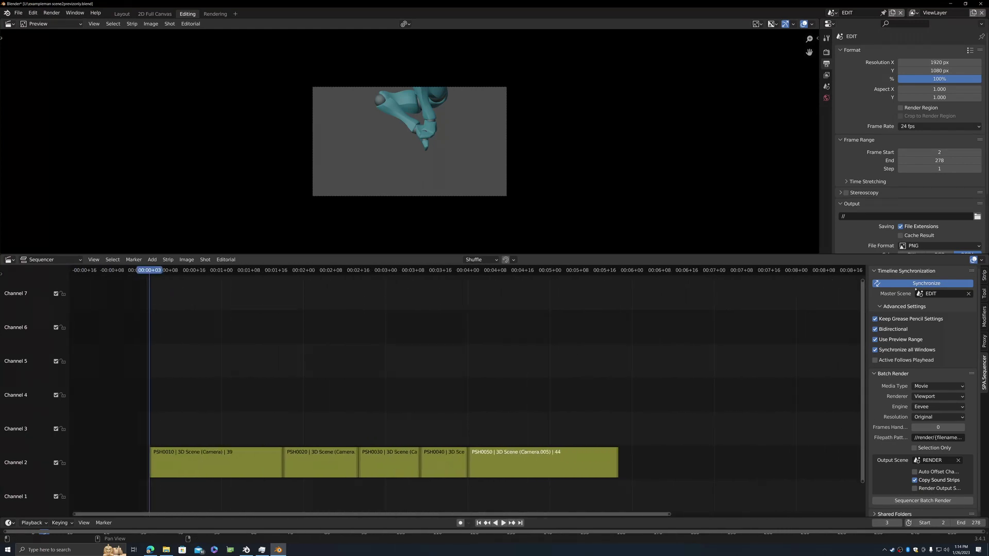
drag(242, 334, 222, 333)
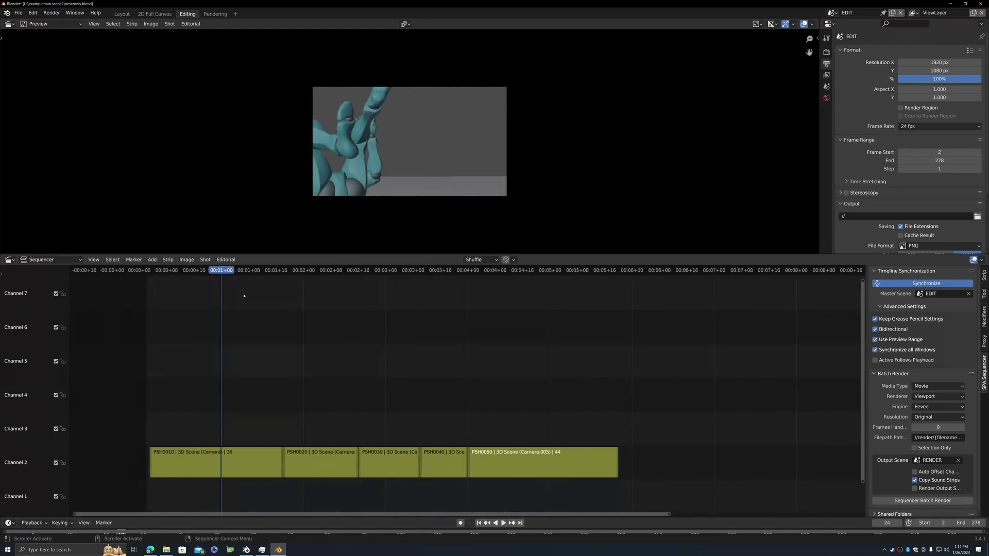
key(space)
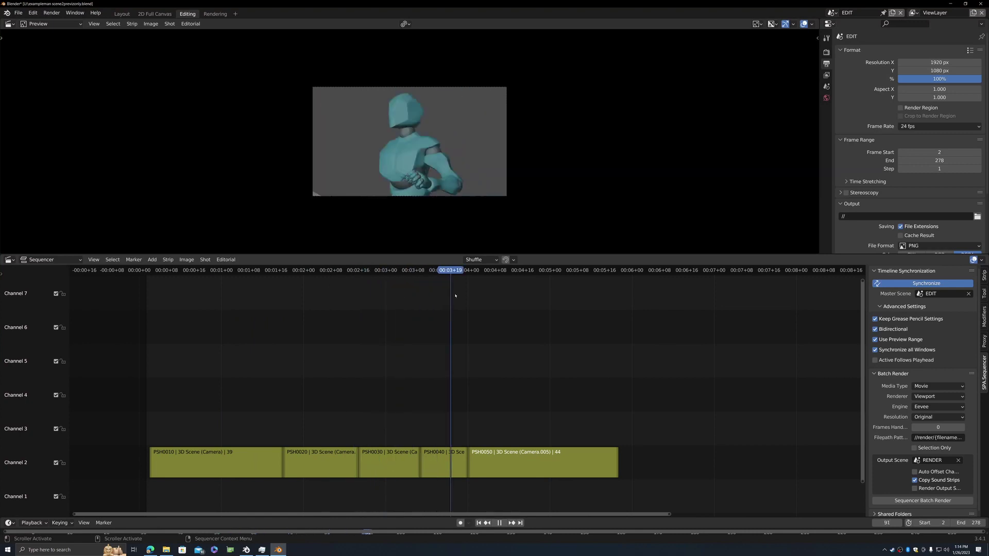
key(space)
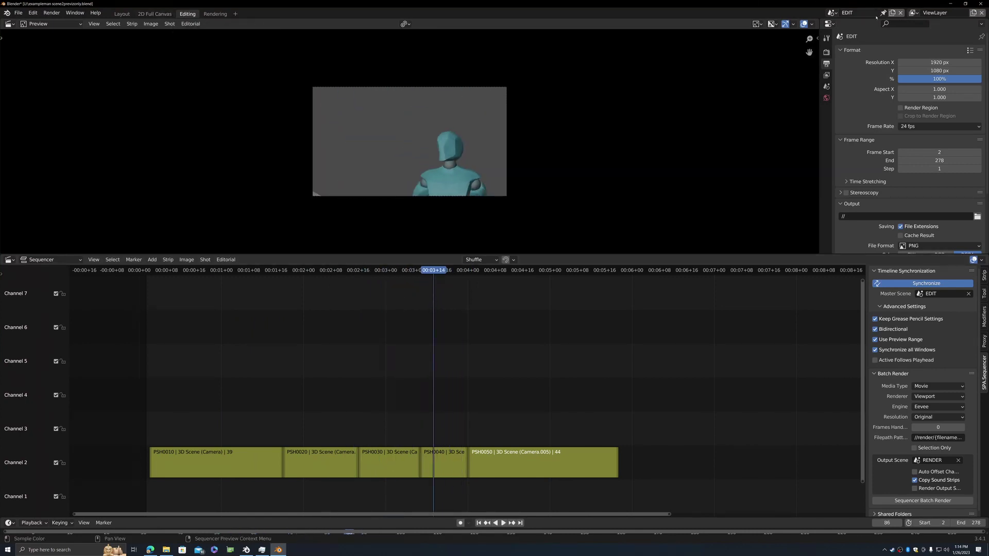
In Layout at frame 95, make PSH0010 through PSH0040 active in turn from the shot list, then briefly play
click(122, 14)
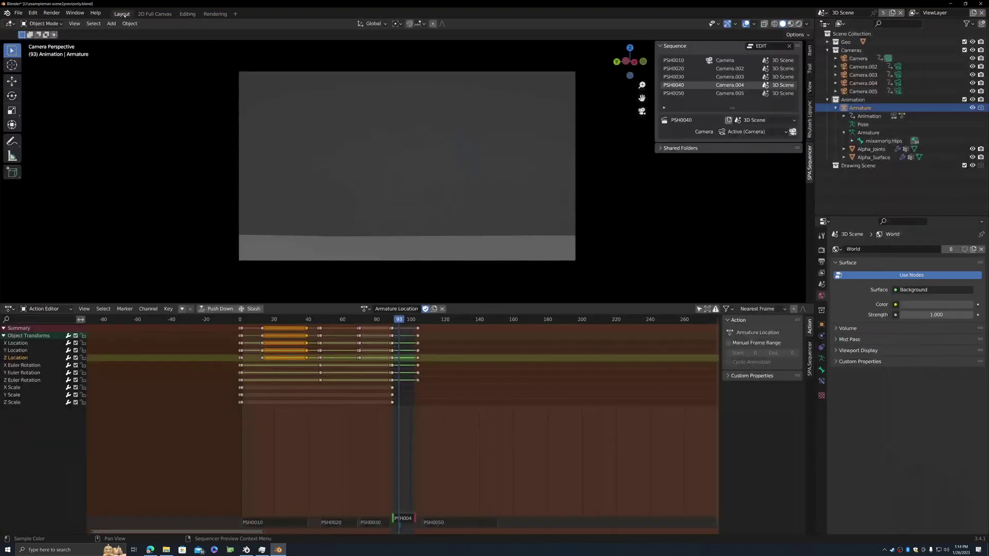
click(401, 323)
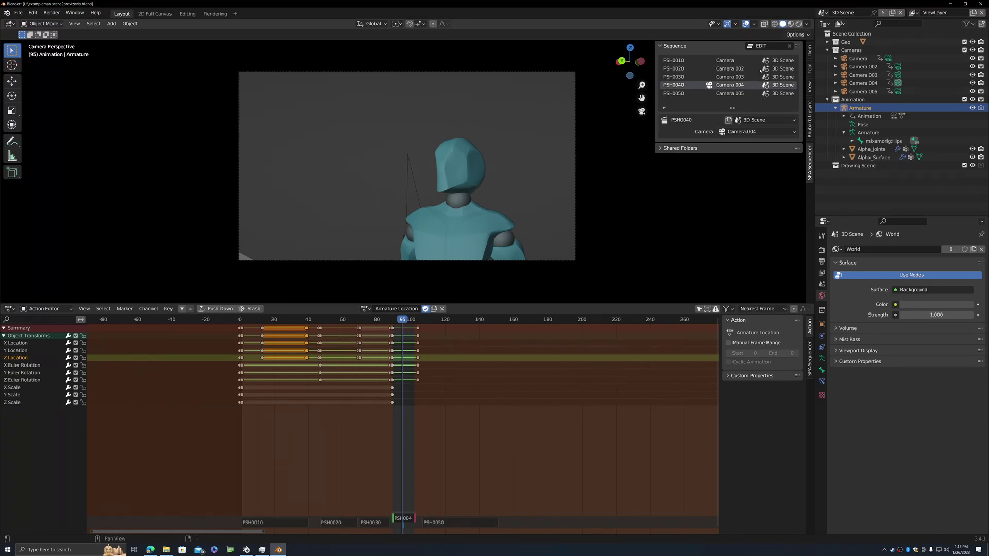
click(743, 60)
click(740, 68)
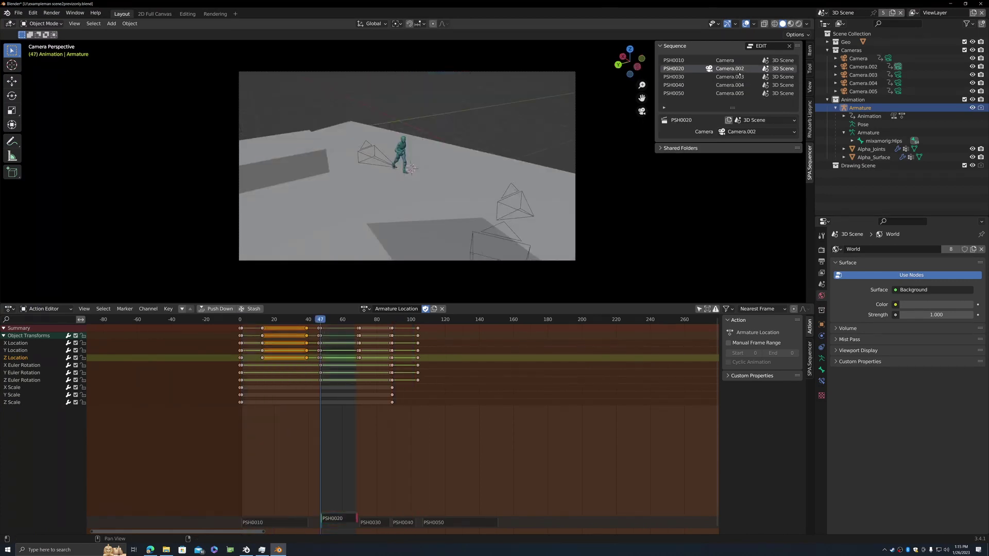
click(741, 77)
click(741, 85)
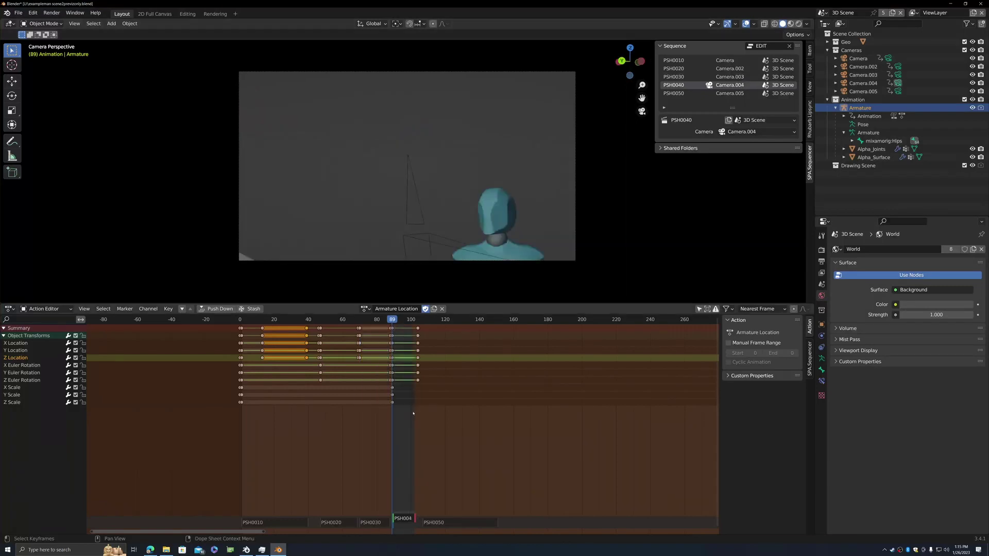
key(space)
key(Escape)
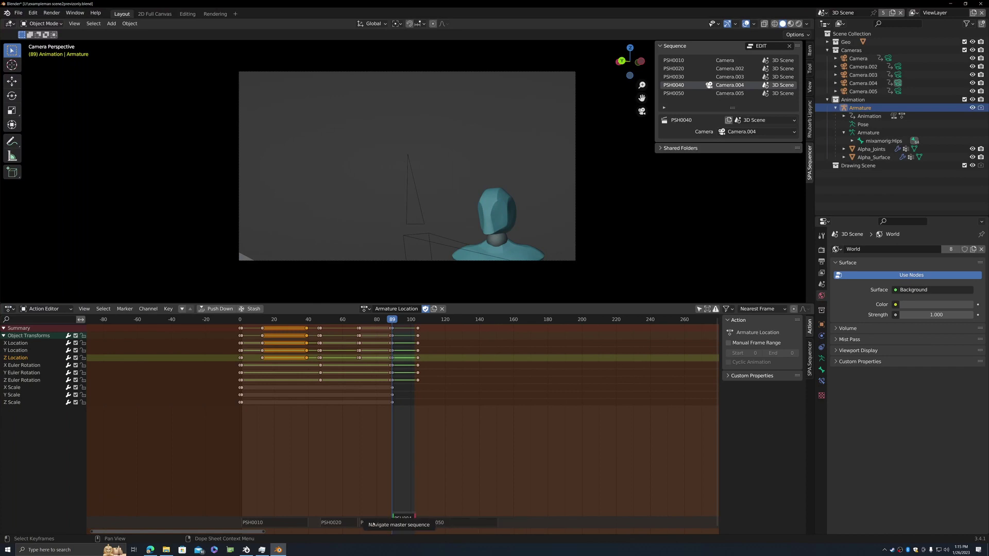
Jump to shots PSH0020, PSH0030 and PSH0040 via the shot bars, then play on into PSH0050
click(335, 523)
click(373, 523)
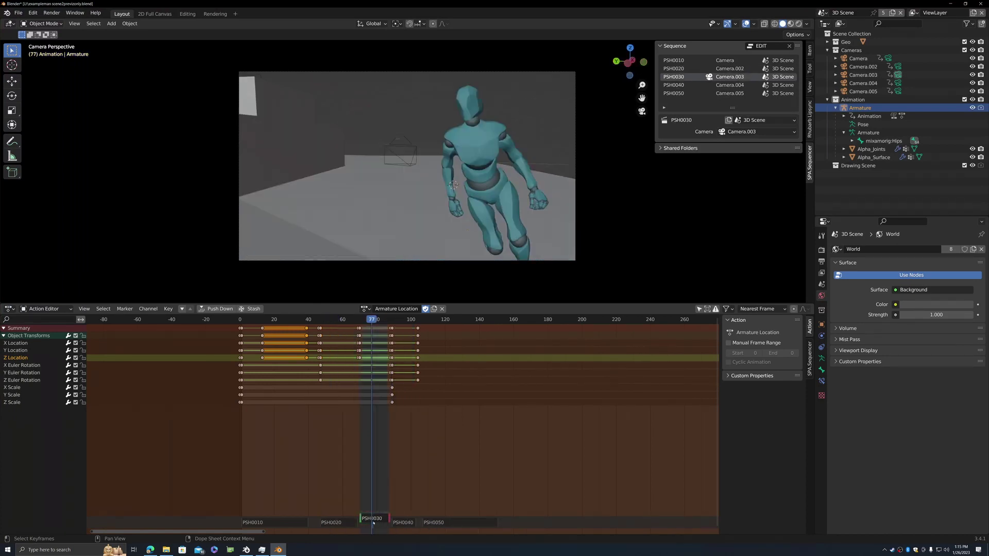
click(404, 522)
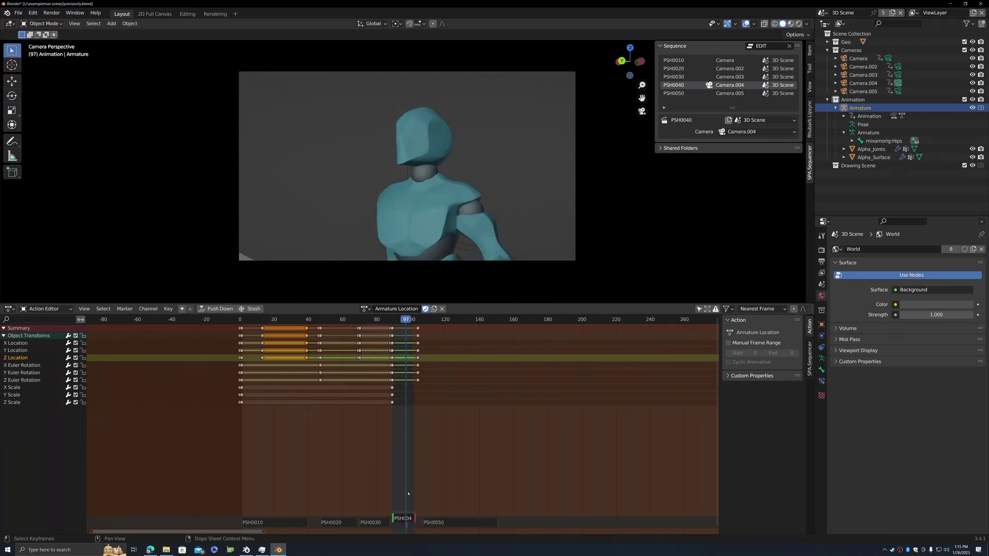
key(space)
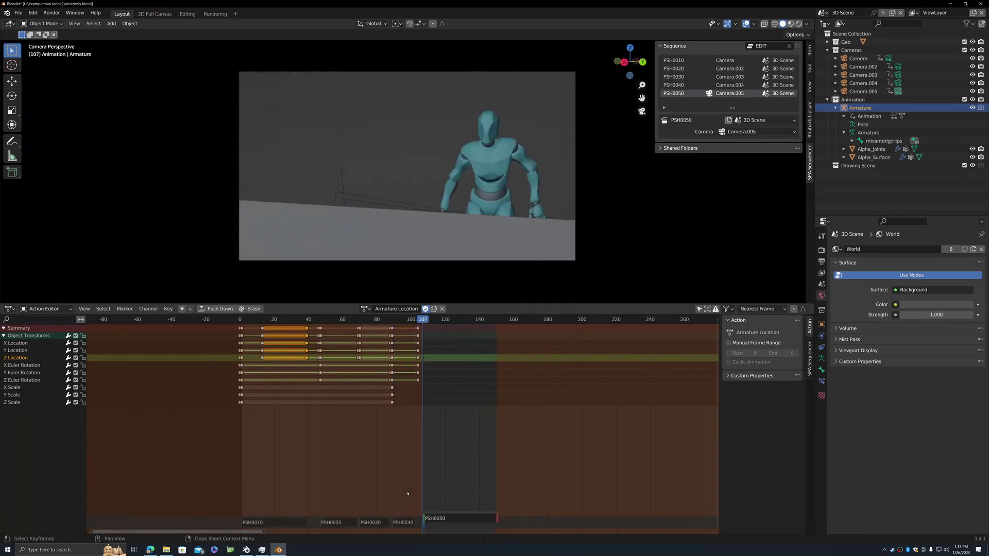
key(Escape)
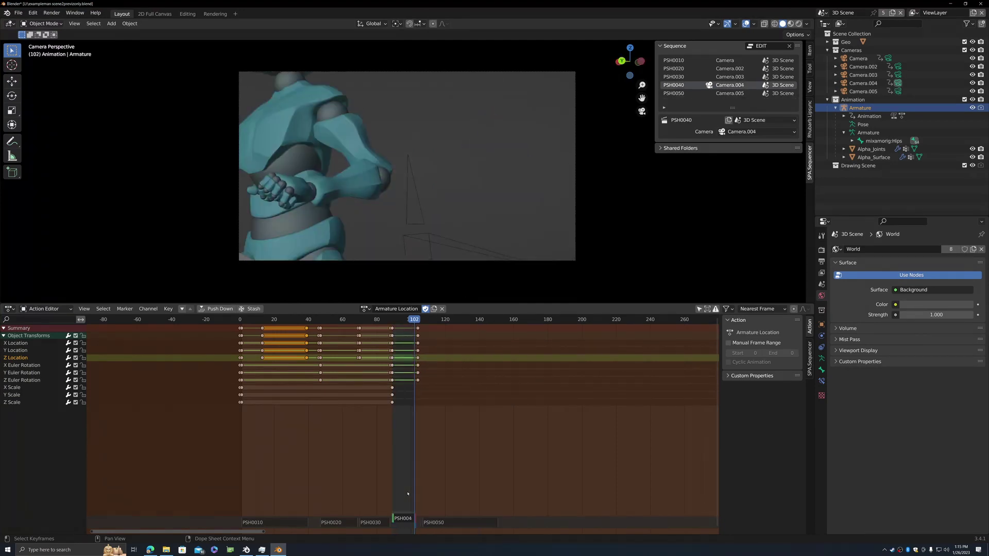
key(space)
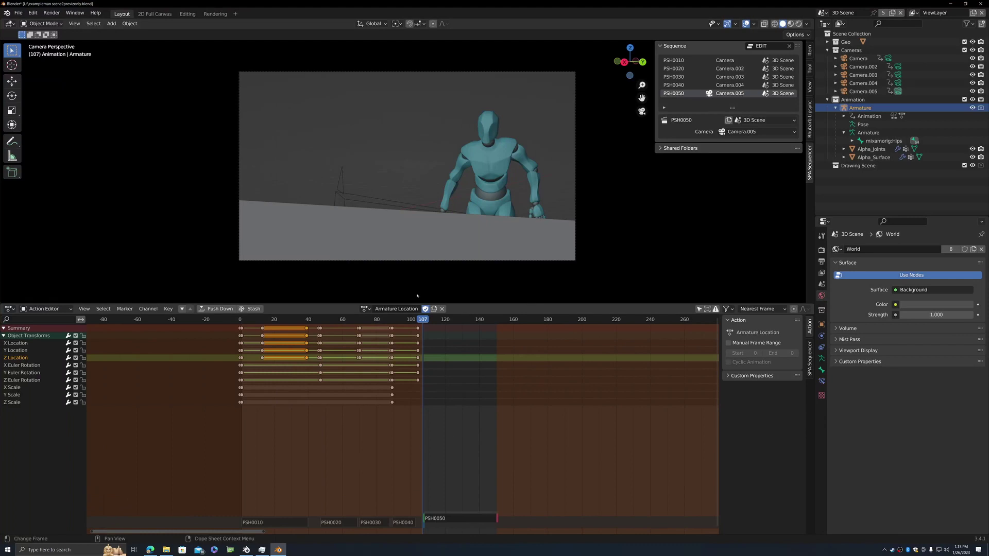
Scrub the edit back near its start in Editing, then play the animation through the shots in Layout
click(186, 14)
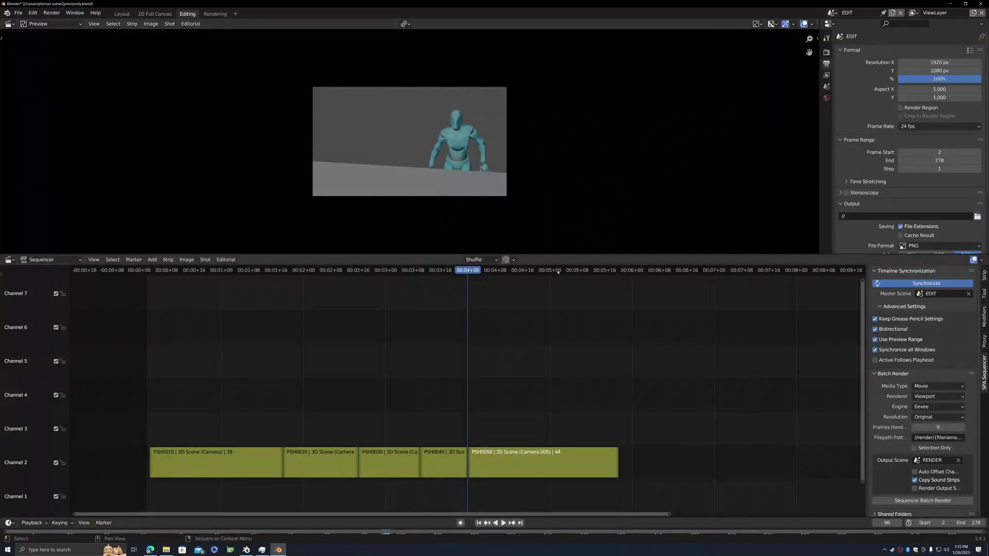
drag(543, 272, 166, 264)
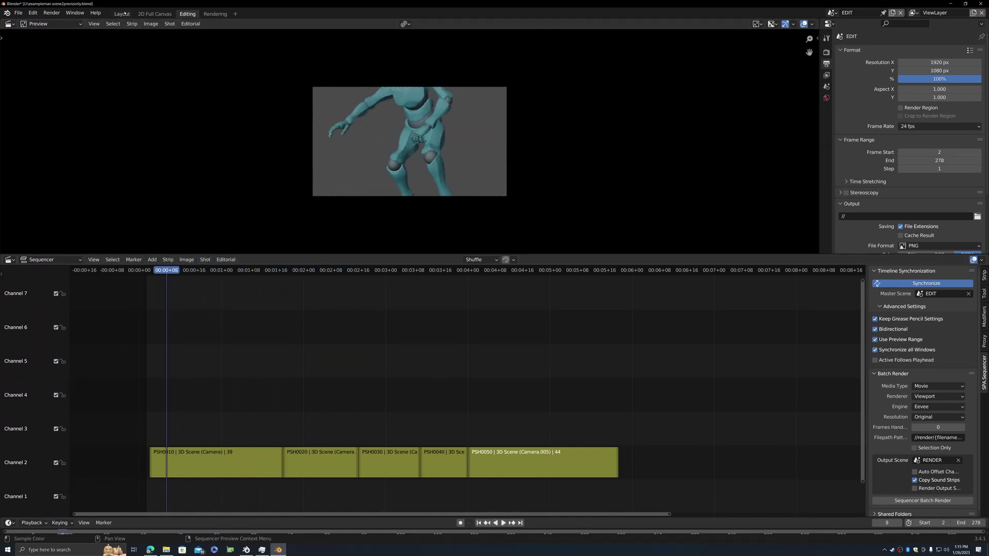
click(122, 14)
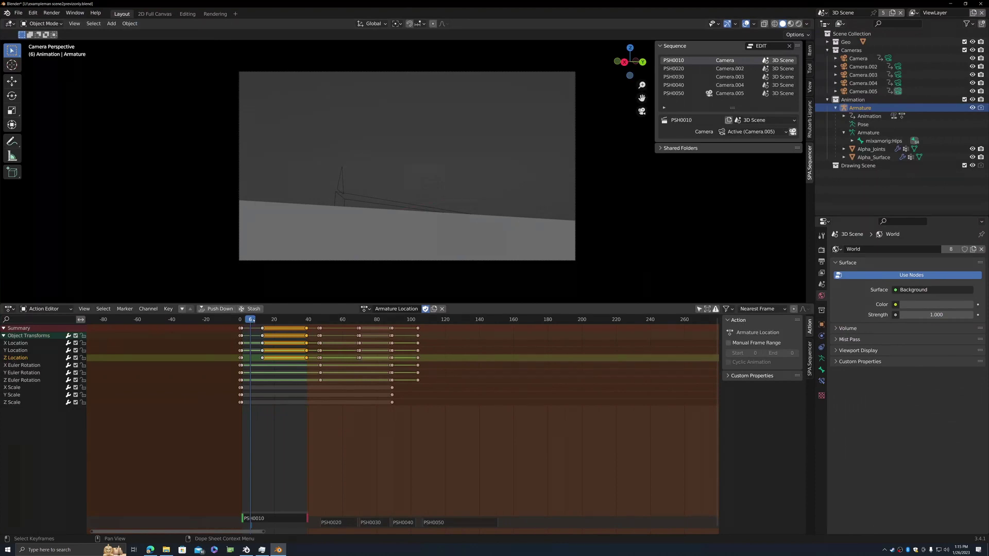
key(space)
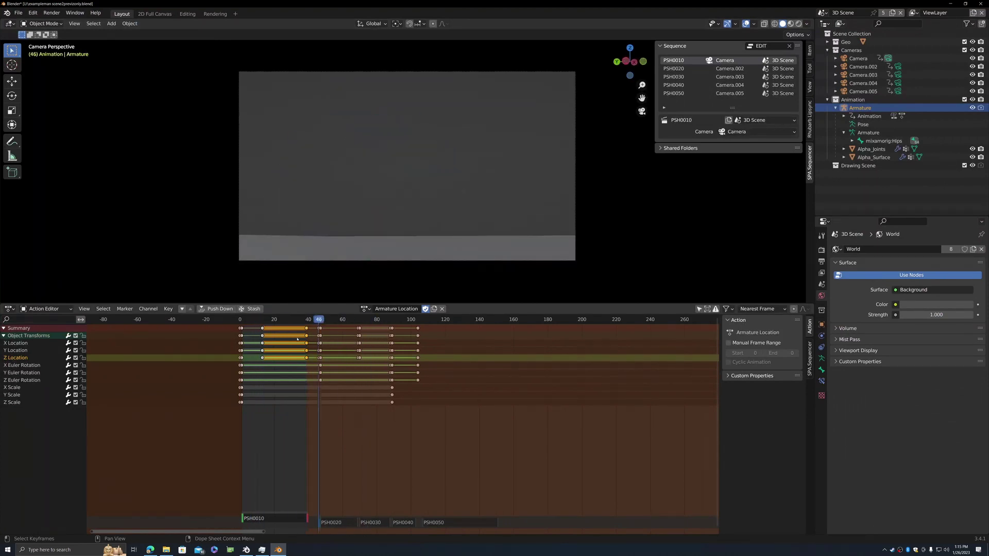